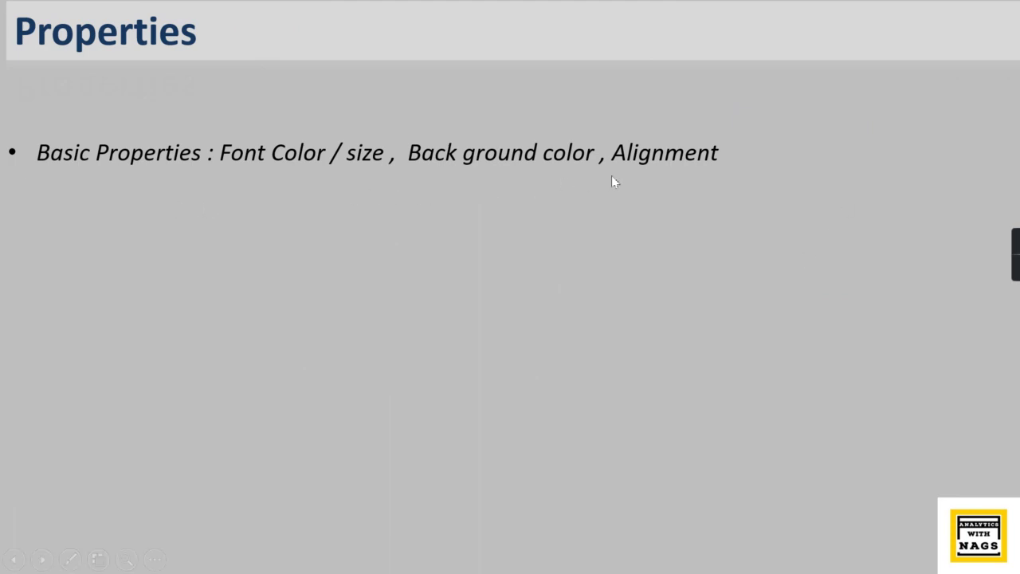
Reveal the next Properties bullet, end the slideshow, and bring the Report Builder design forward
{"action": "left_click", "coordinate": [761, 189]}
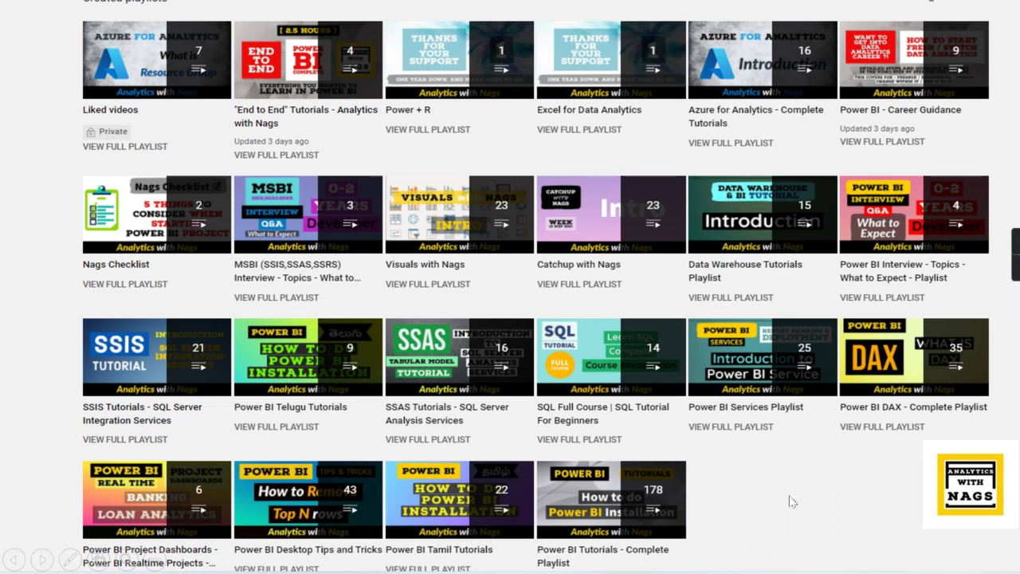
{"action": "key", "text": "Escape"}
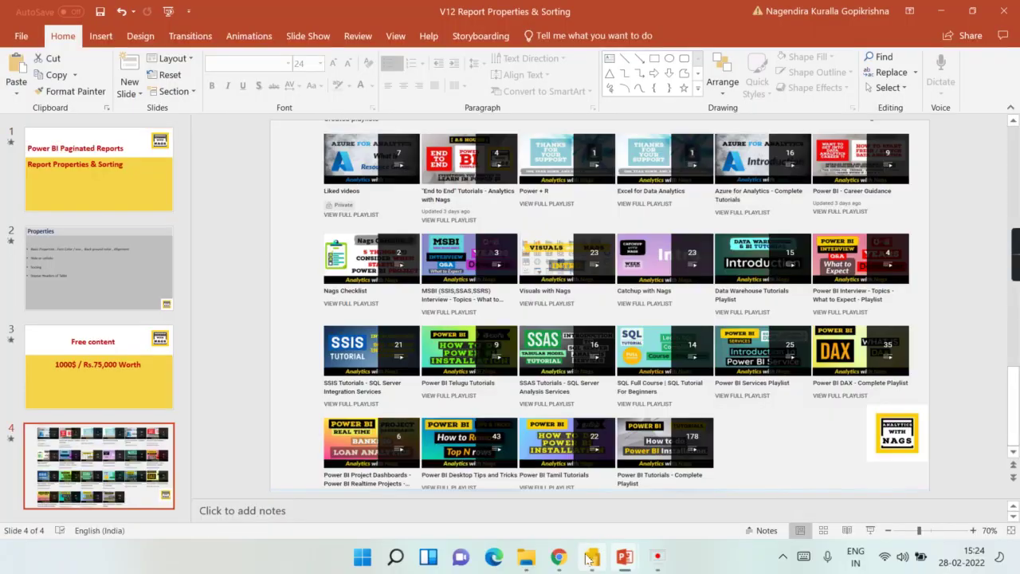
{"action": "left_click", "coordinate": [591, 556]}
Inspect properties of the report, body, page header, footer, New Price cell, table and title
{"action": "left_click", "coordinate": [672, 260]}
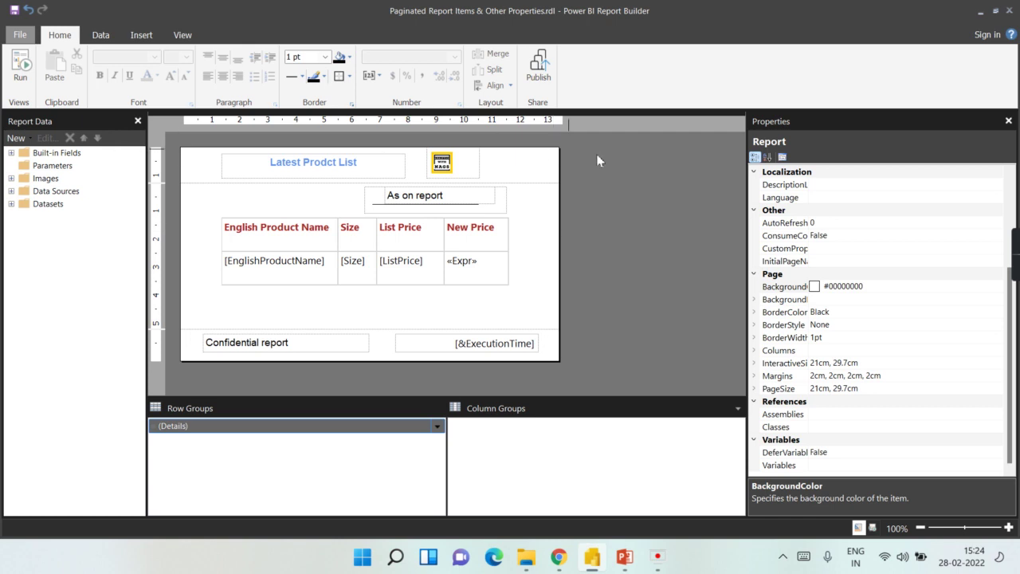
{"action": "left_click", "coordinate": [525, 256]}
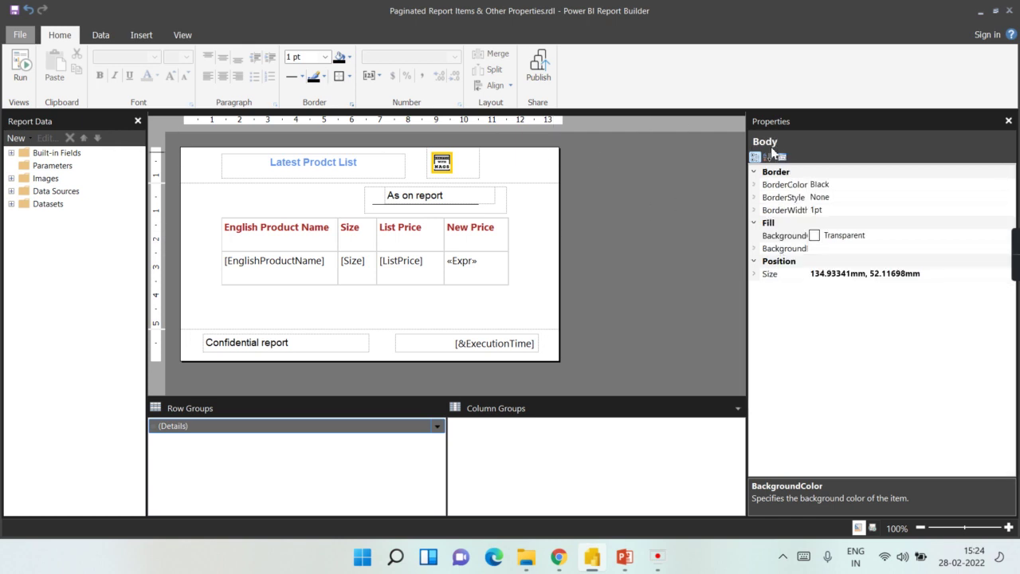
{"action": "left_click", "coordinate": [549, 169]}
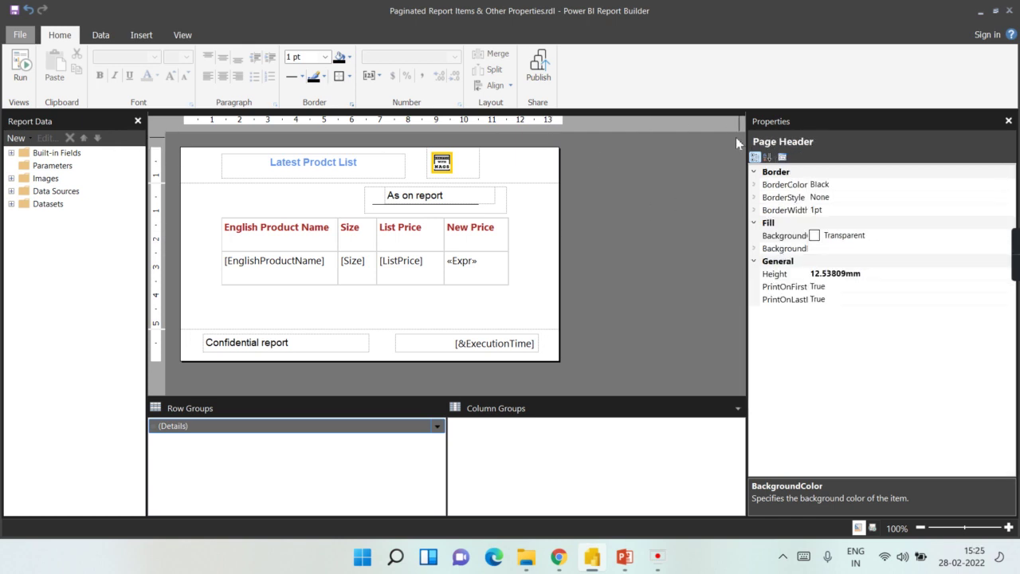
{"action": "left_click", "coordinate": [556, 353]}
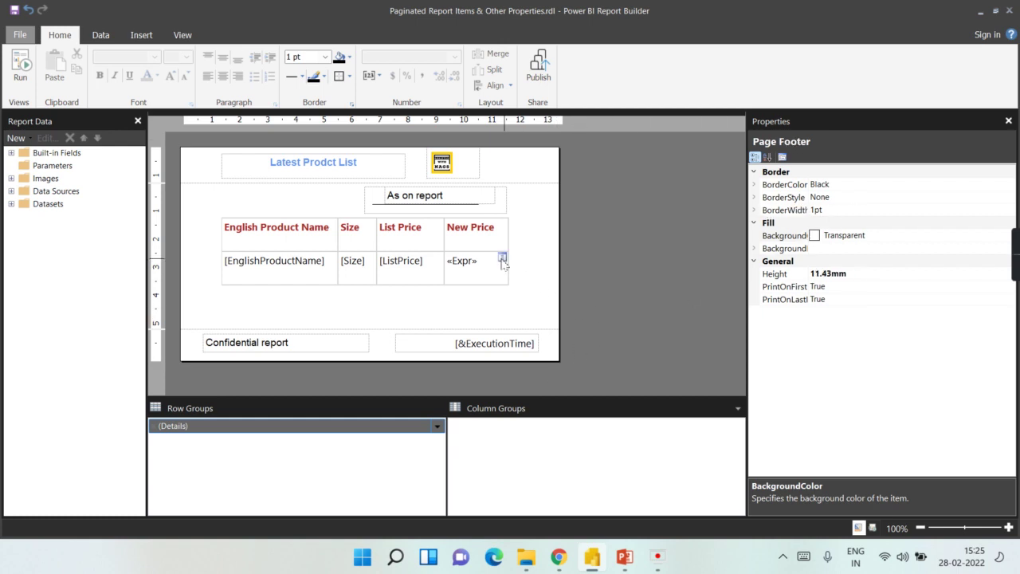
{"action": "left_click", "coordinate": [503, 258]}
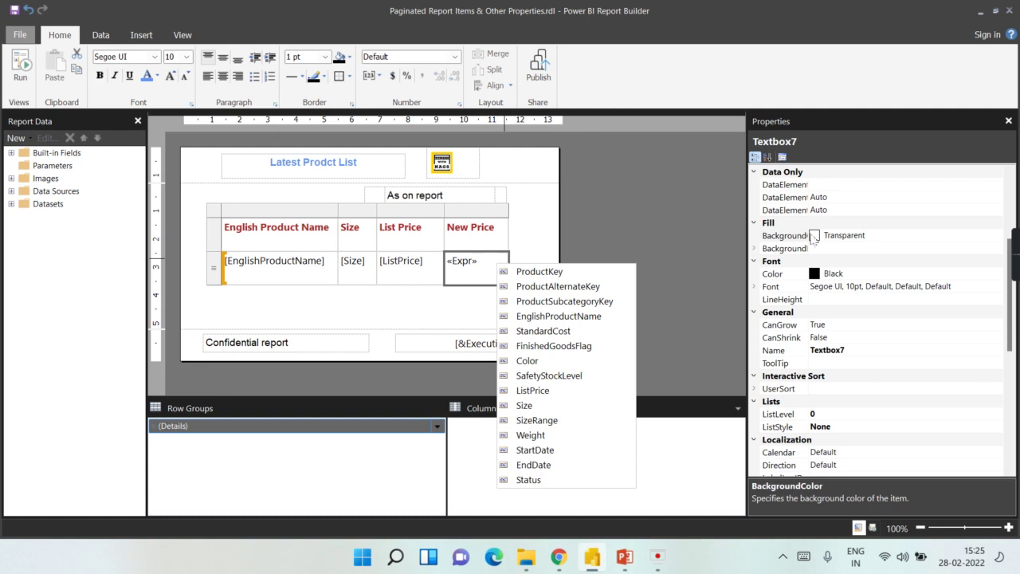
{"action": "left_click", "coordinate": [226, 217]}
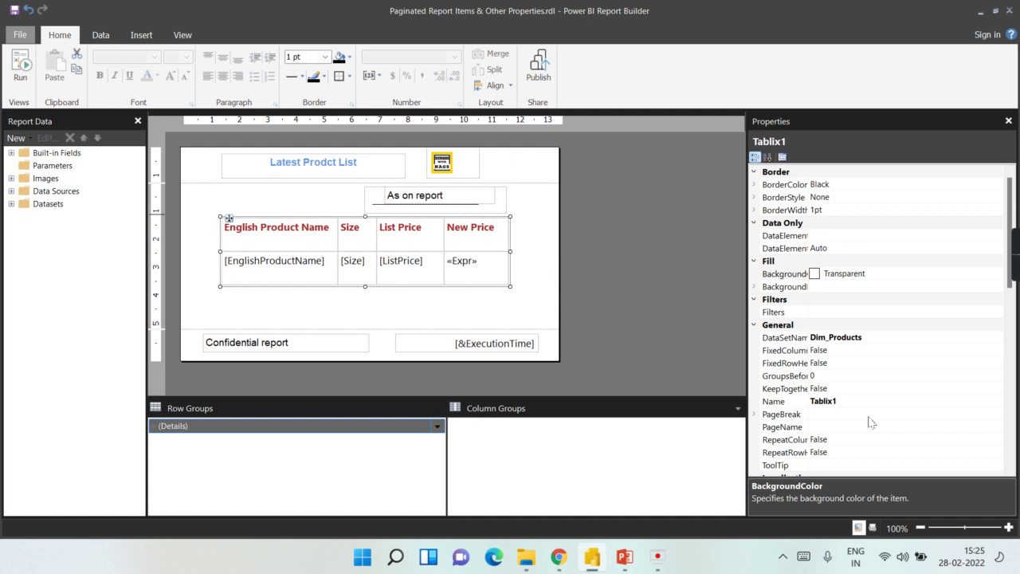
{"action": "left_click", "coordinate": [360, 174]}
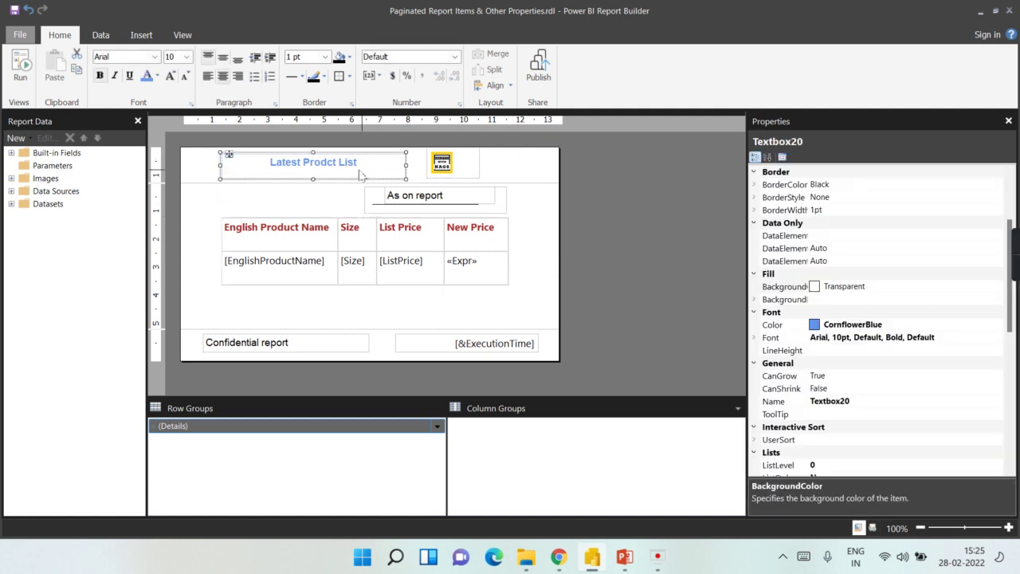
{"action": "left_click", "coordinate": [514, 169]}
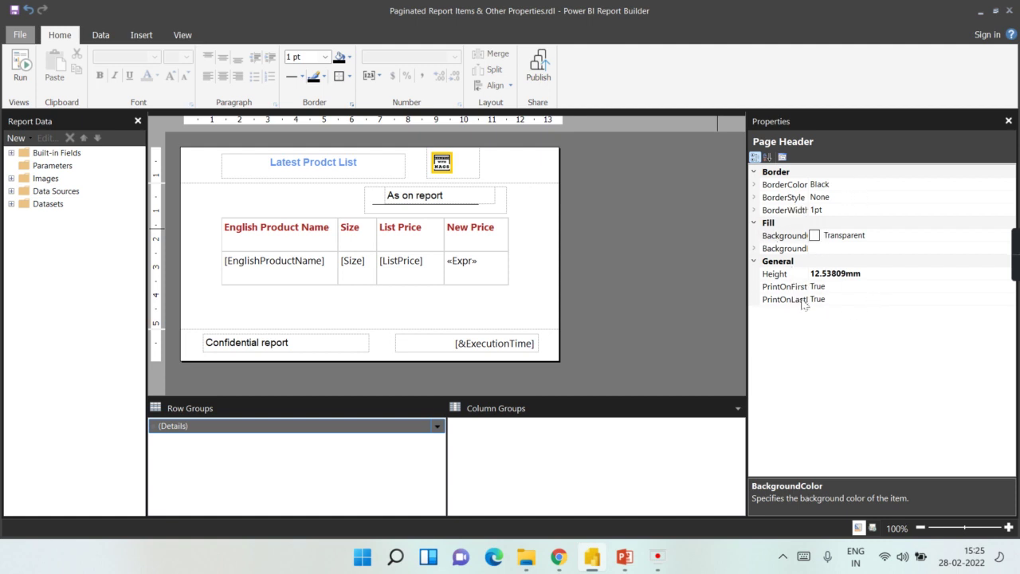
Set the Latest Prodct List title's BackgroundColor to LightGrey and font Color to Indigo
{"action": "left_click", "coordinate": [358, 174]}
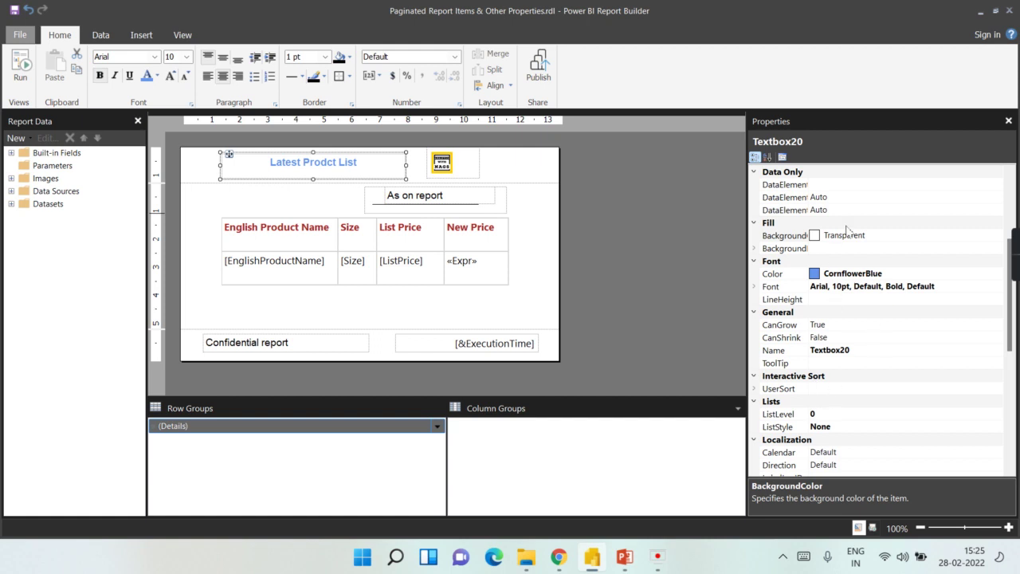
{"action": "left_click", "coordinate": [905, 237]}
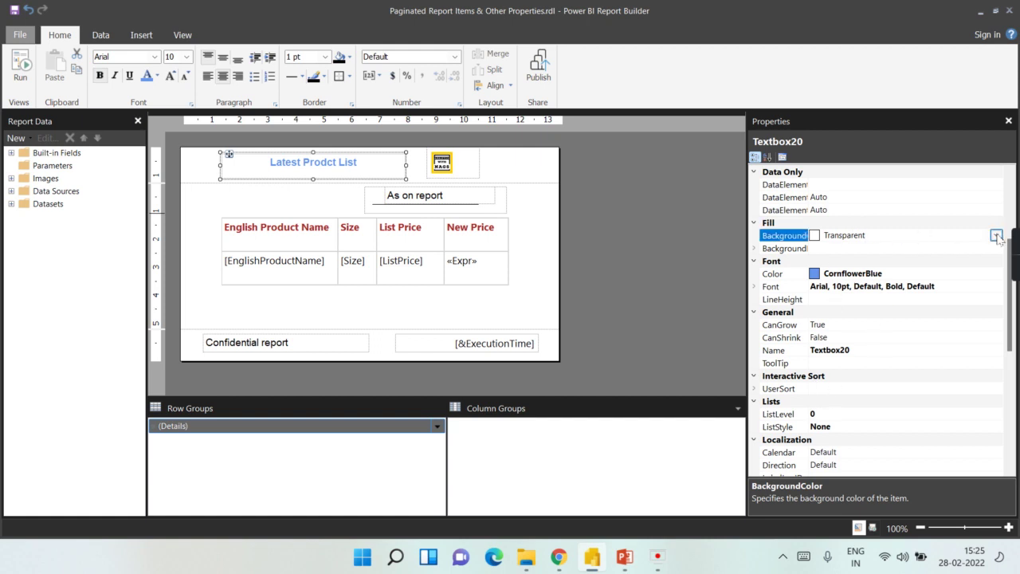
{"action": "left_click", "coordinate": [996, 235]}
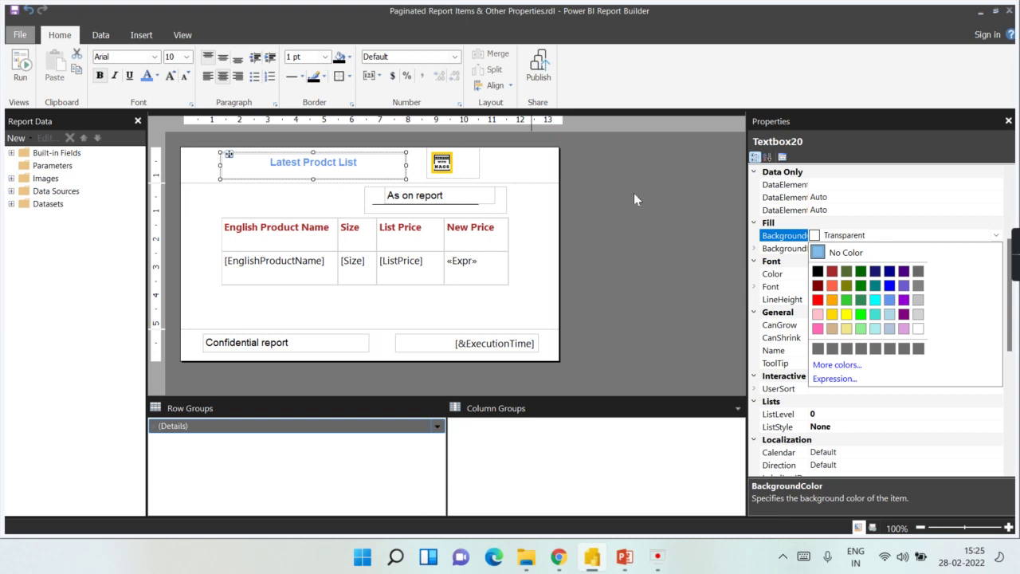
{"action": "left_click", "coordinate": [918, 315]}
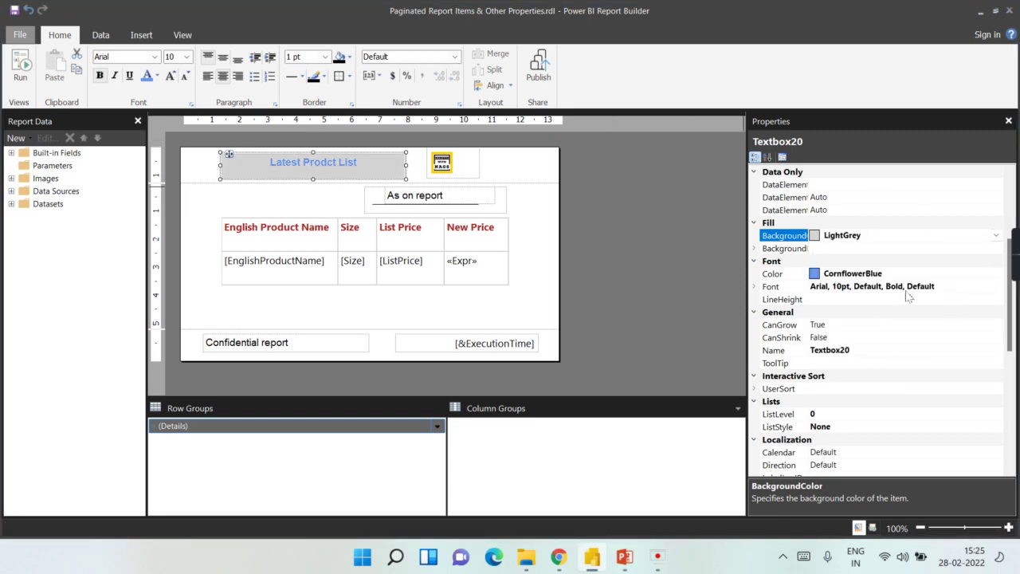
{"action": "left_click", "coordinate": [987, 275]}
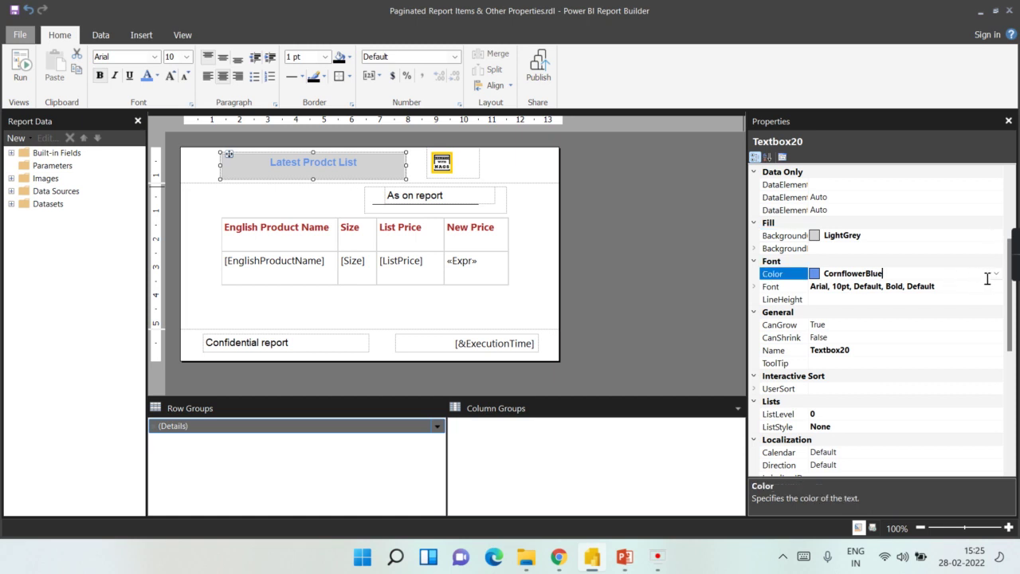
{"action": "left_click", "coordinate": [996, 273]}
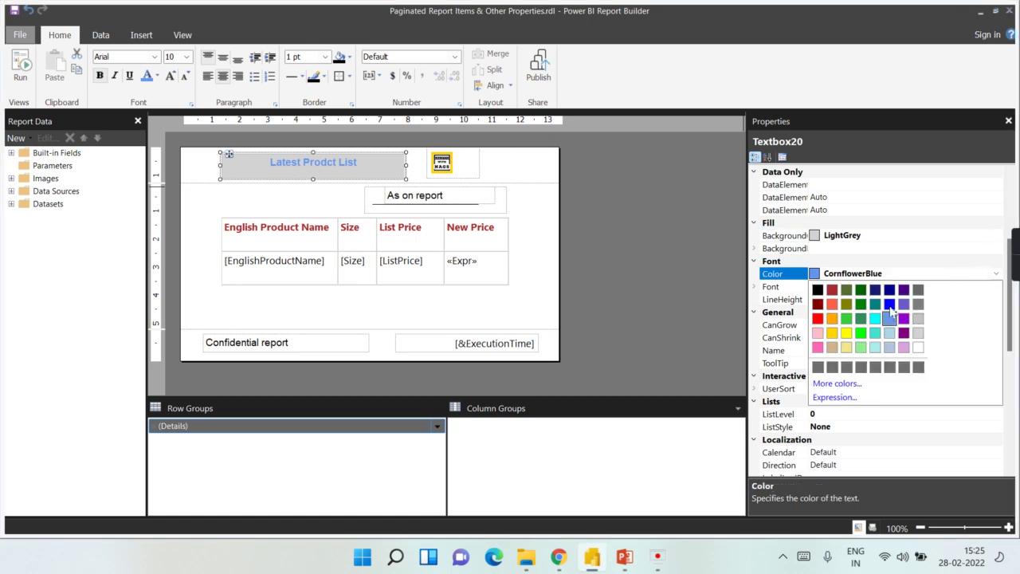
{"action": "left_click", "coordinate": [904, 290]}
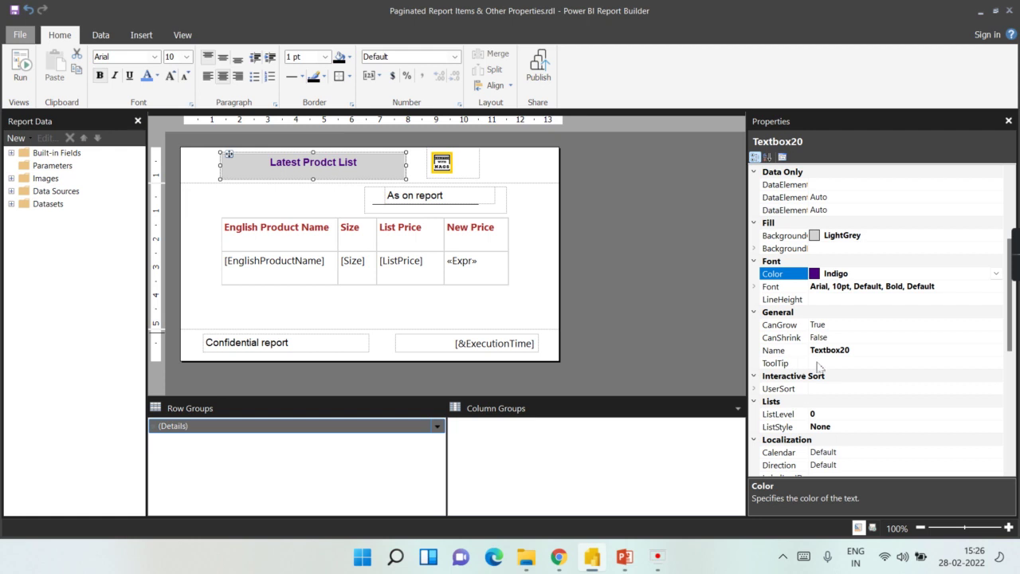
{"action": "left_click", "coordinate": [837, 362]}
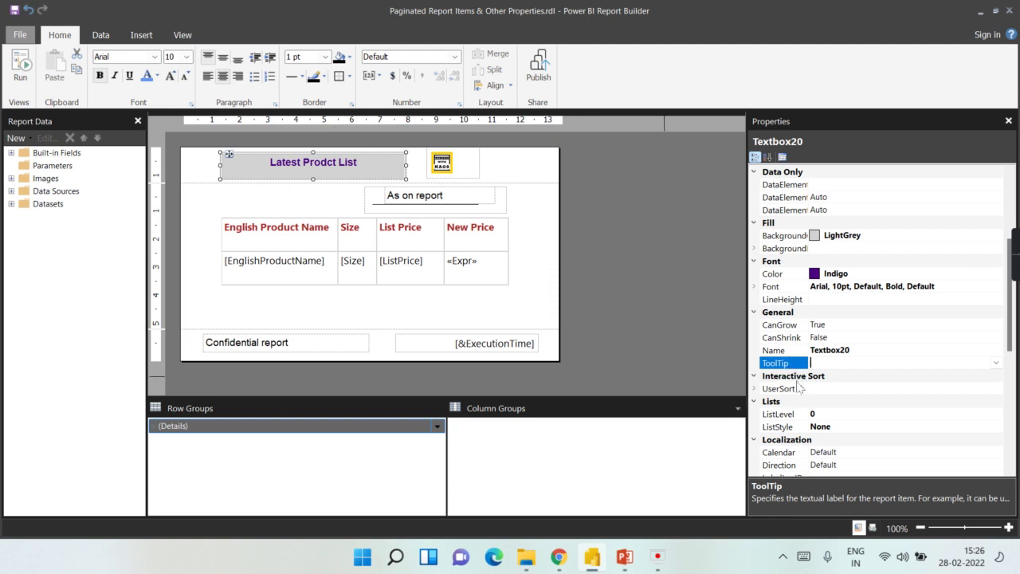
{"action": "left_click", "coordinate": [996, 363]}
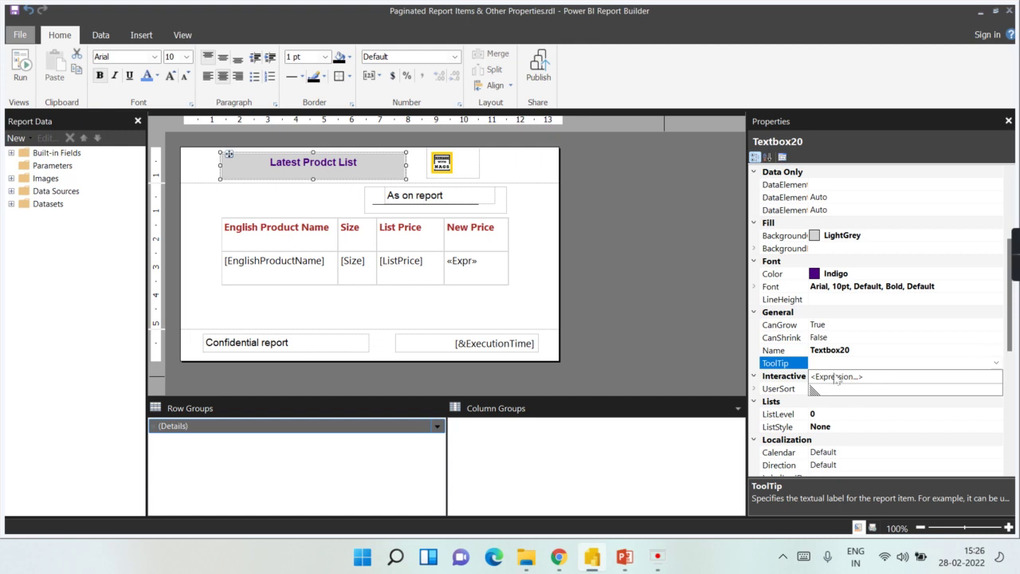
{"action": "left_click", "coordinate": [694, 306]}
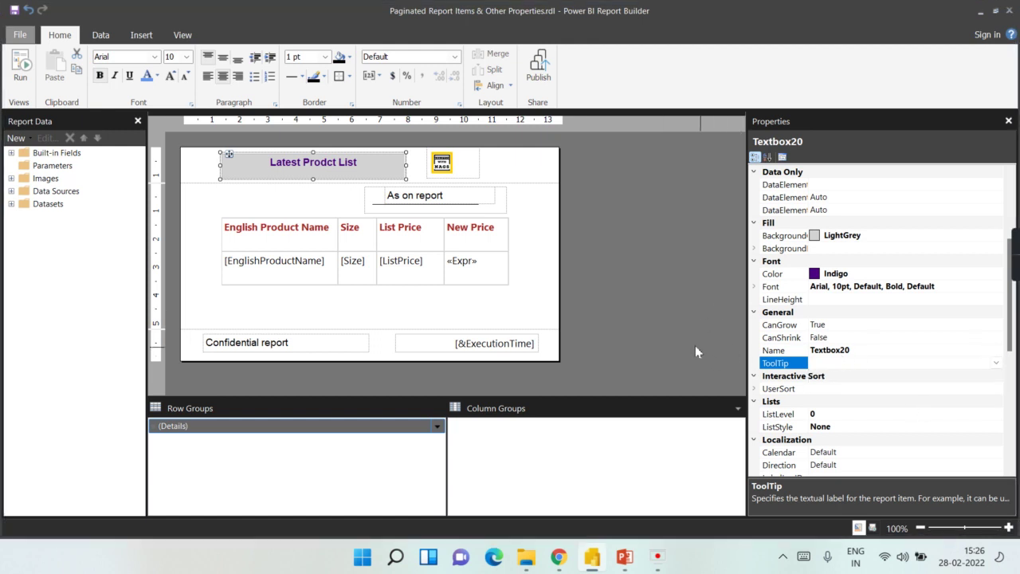
{"action": "scroll", "coordinate": [929, 319], "scroll_direction": "down", "scroll_amount": 2}
{"action": "scroll", "coordinate": [980, 342], "scroll_direction": "down", "scroll_amount": 3}
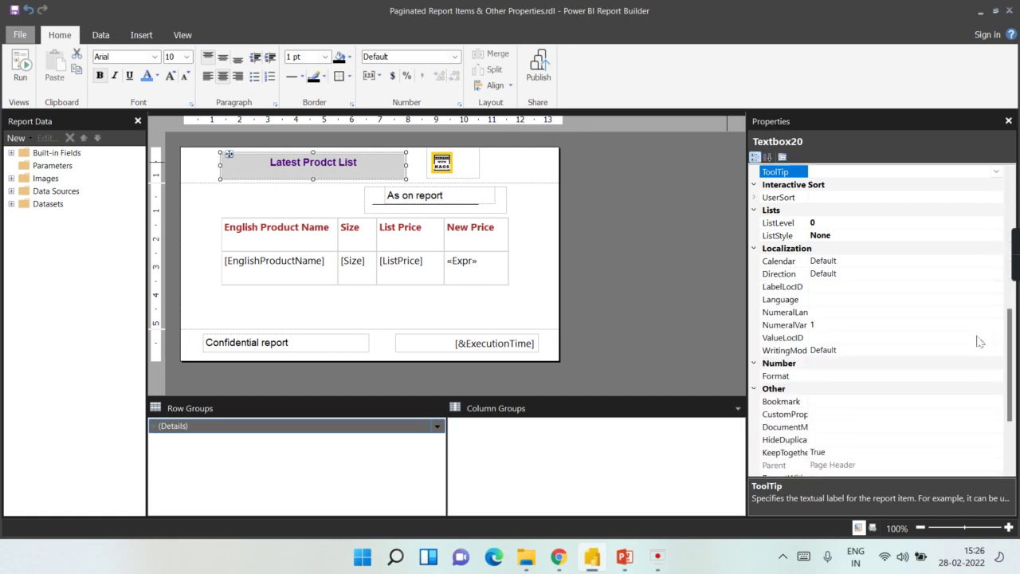
{"action": "scroll", "coordinate": [980, 341], "scroll_direction": "down", "scroll_amount": 3}
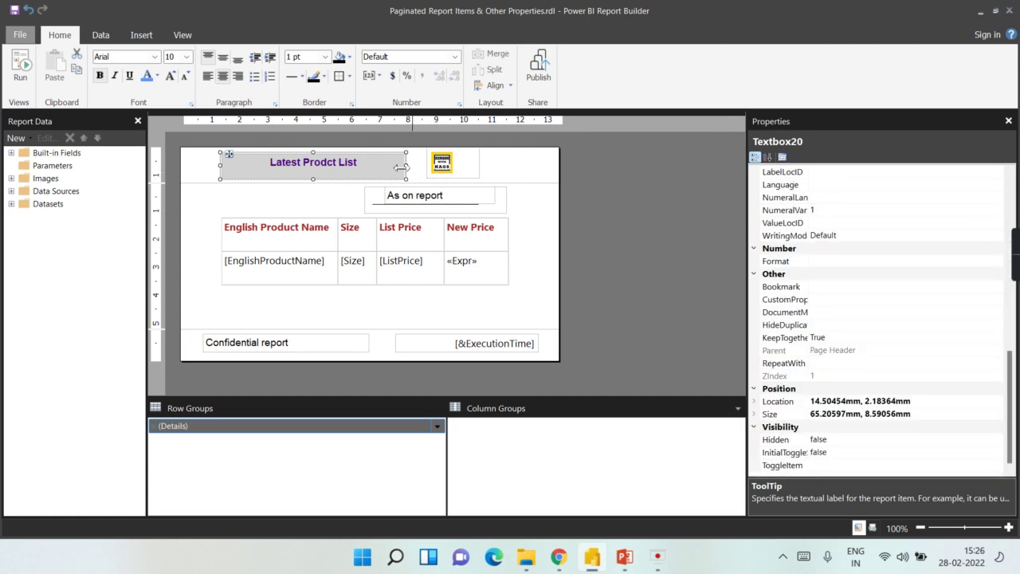
{"action": "double_click", "coordinate": [296, 269]}
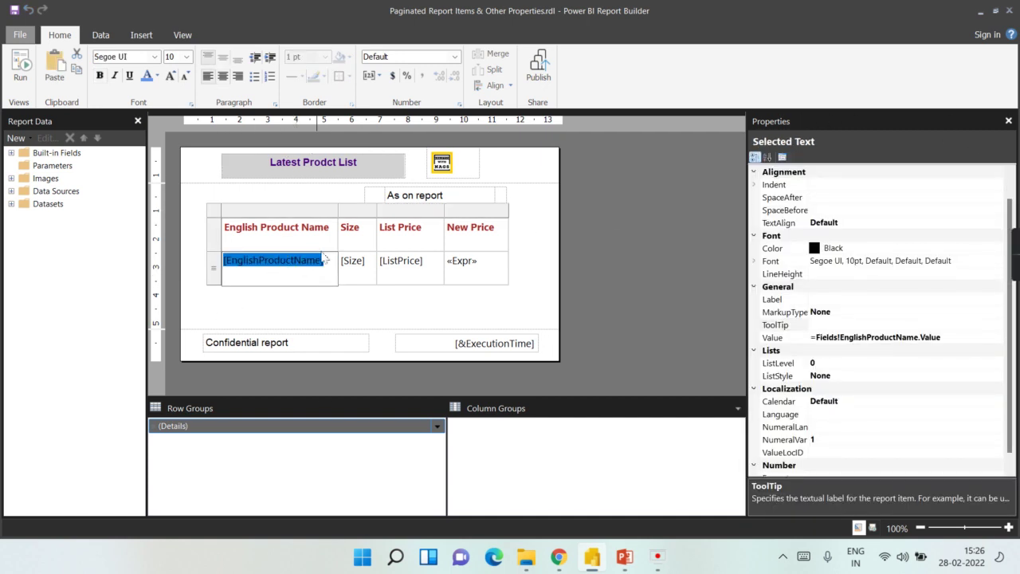
Inspect the As on report caption, its underline and the surrounding Rectangle2
{"action": "left_click", "coordinate": [534, 241]}
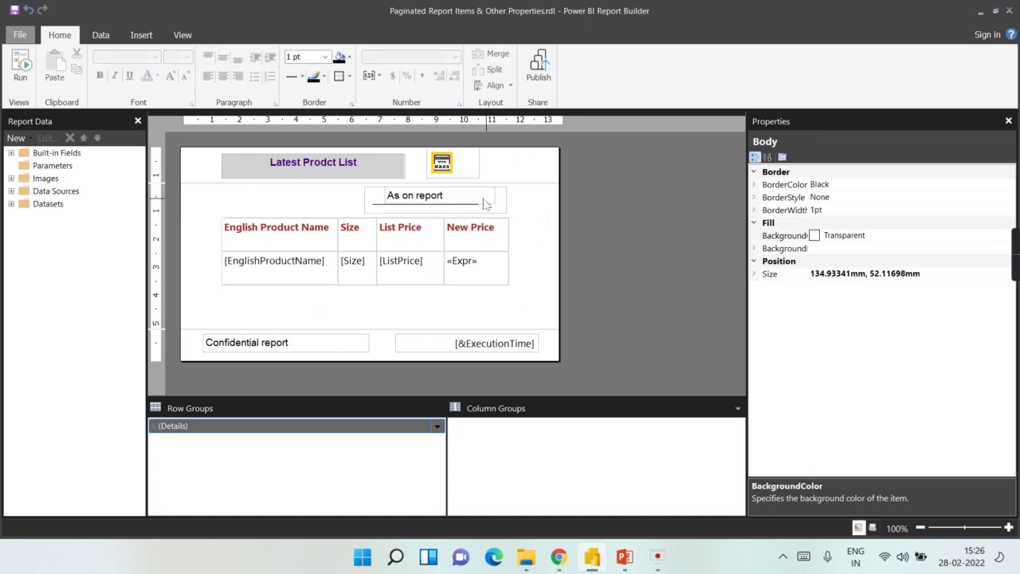
{"action": "left_click", "coordinate": [484, 202]}
{"action": "left_click", "coordinate": [523, 201]}
{"action": "left_click", "coordinate": [507, 201]}
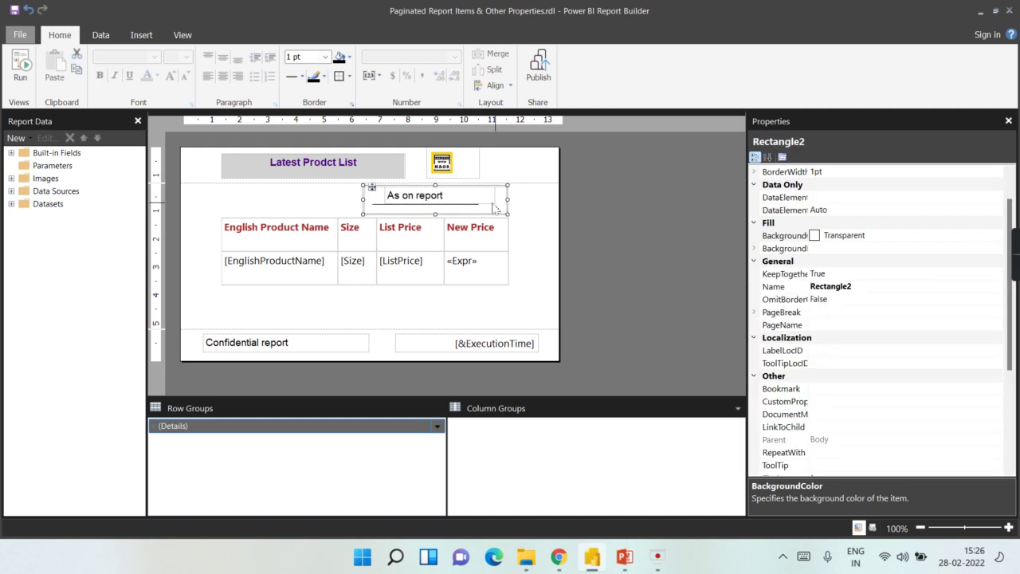
{"action": "left_click", "coordinate": [142, 35]}
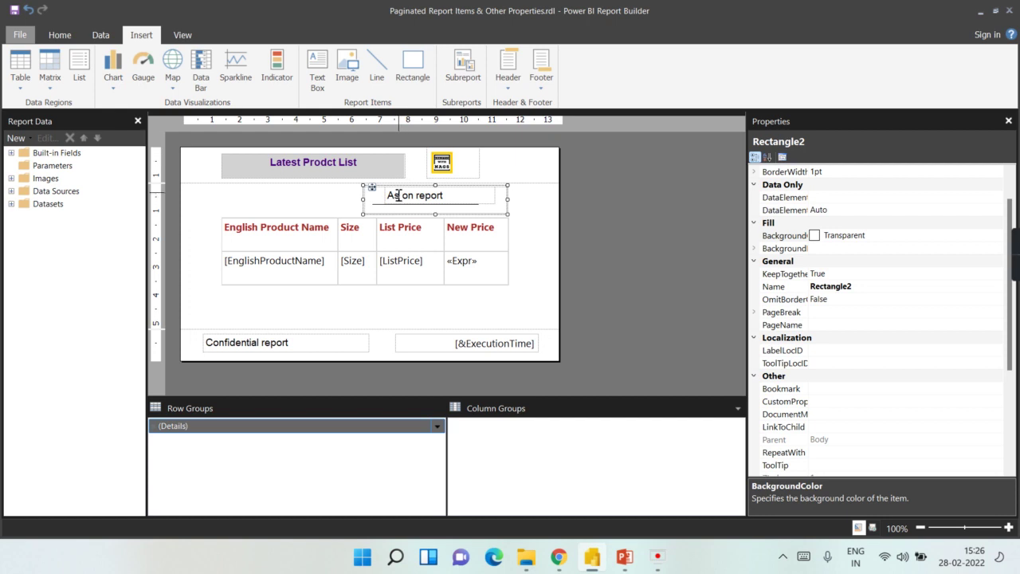
{"action": "left_click", "coordinate": [392, 206]}
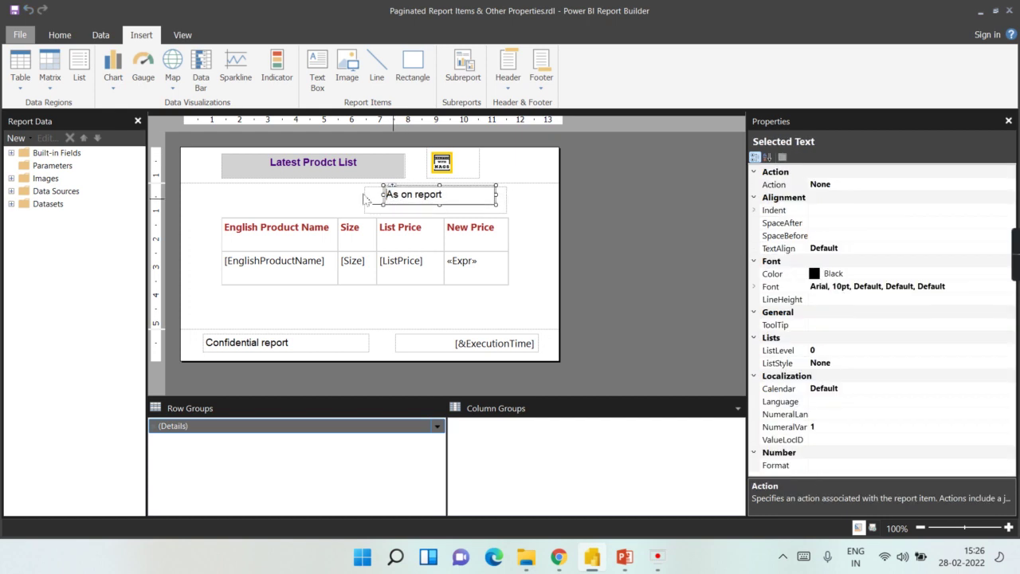
{"action": "left_click", "coordinate": [375, 204]}
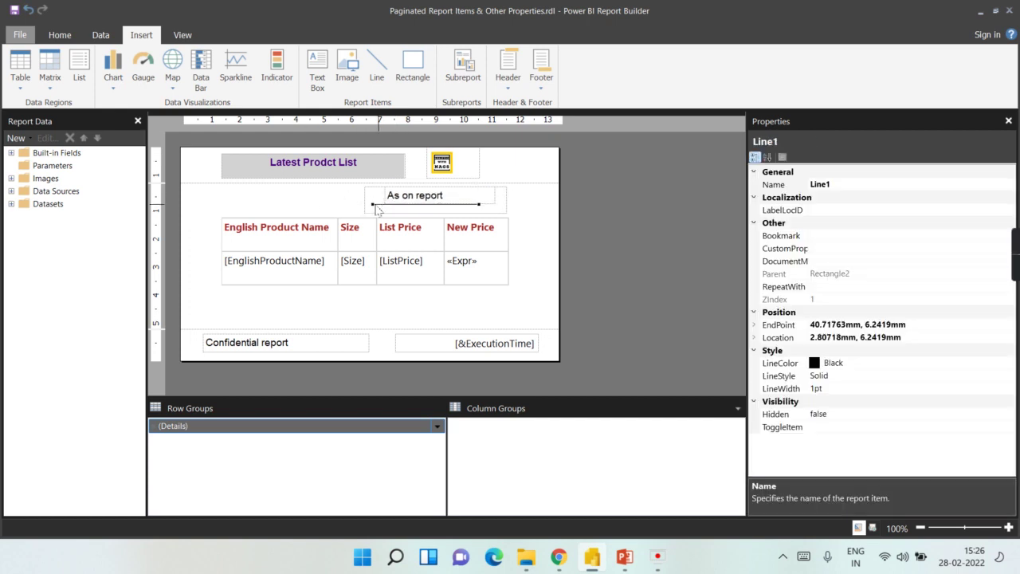
{"action": "left_click", "coordinate": [368, 209]}
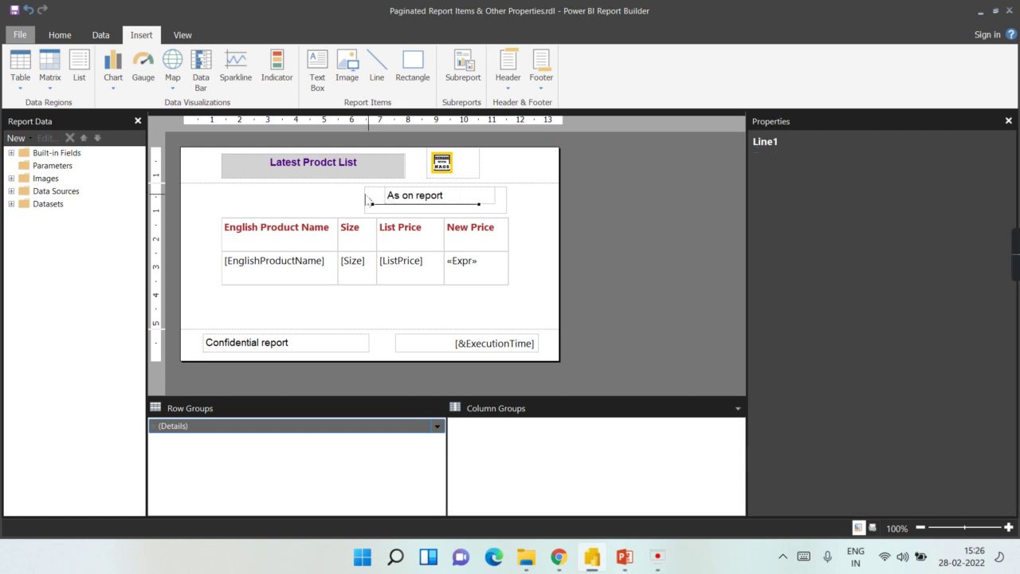
Clear the selection and run the report preview
{"action": "left_click", "coordinate": [522, 214]}
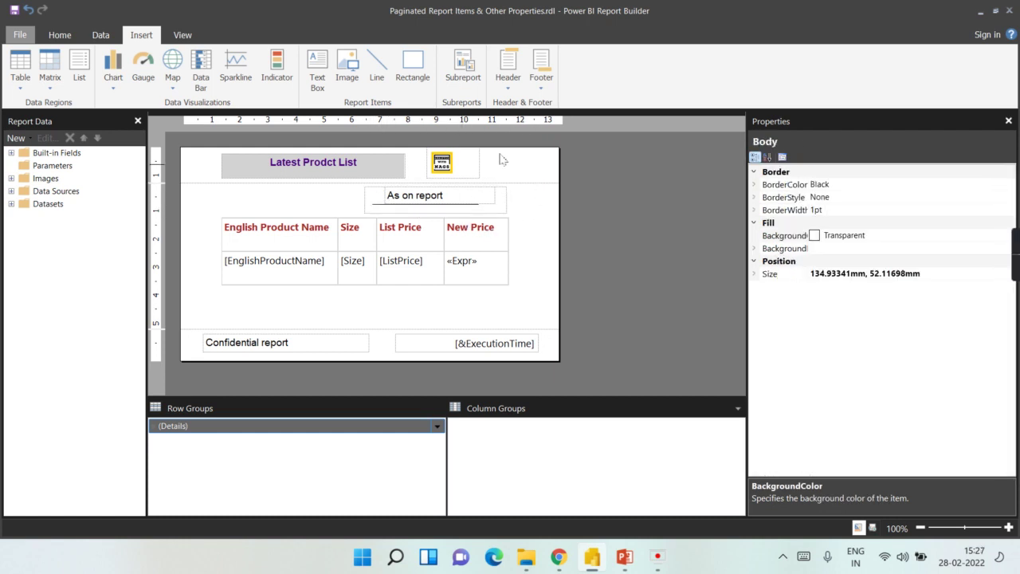
{"action": "left_click", "coordinate": [77, 38]}
{"action": "left_click", "coordinate": [20, 68]}
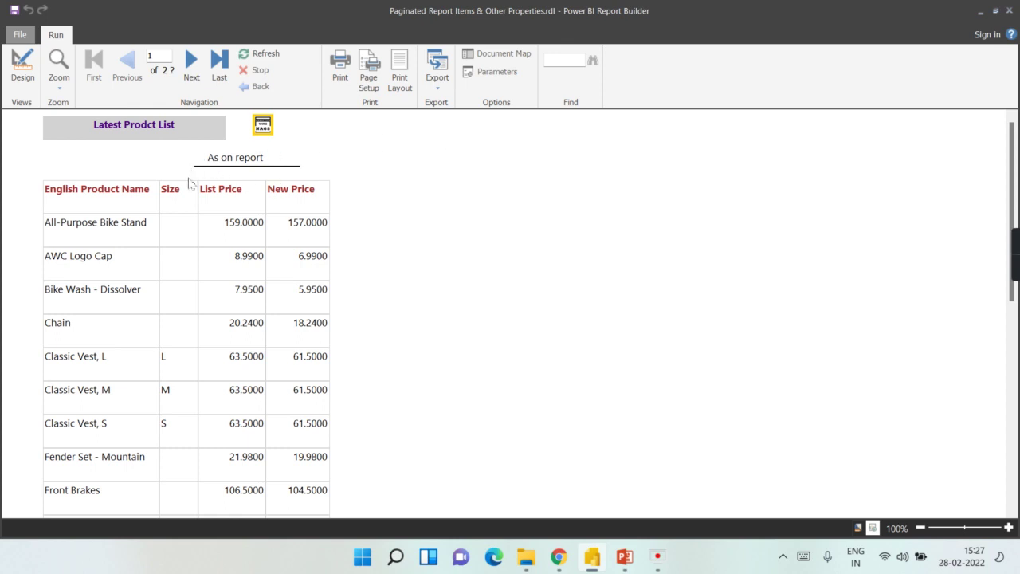
Review the two-page product list preview and return to Design view
{"action": "left_click", "coordinate": [22, 71]}
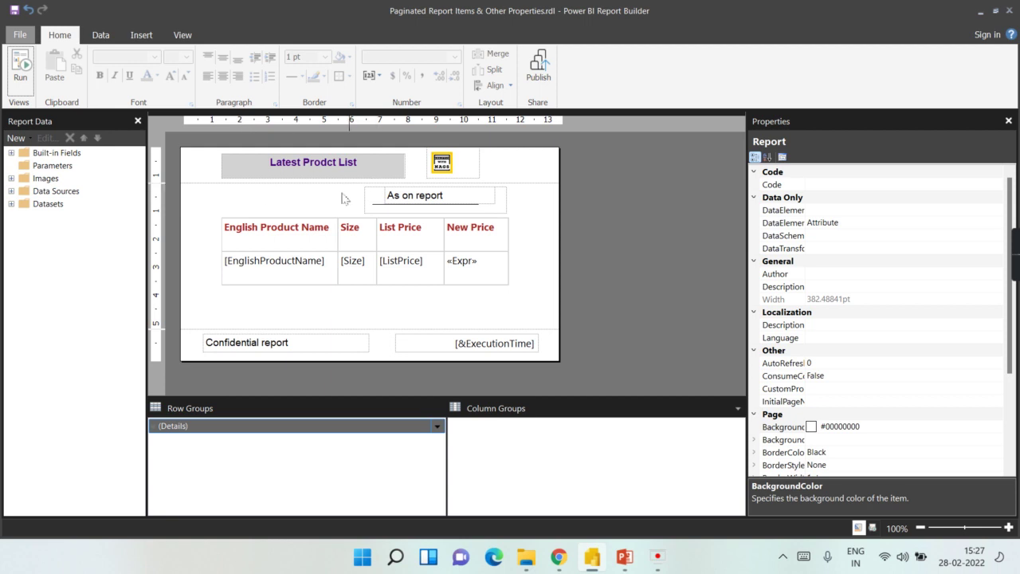
Set the As on report container Rectangle2's Hidden property to True
{"action": "double_click", "coordinate": [400, 199]}
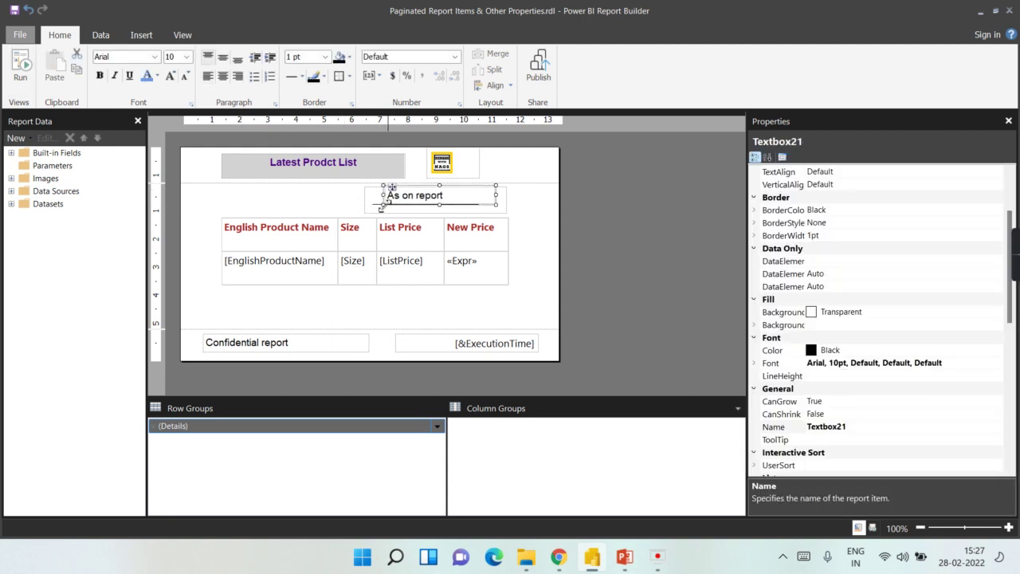
{"action": "left_click", "coordinate": [373, 204]}
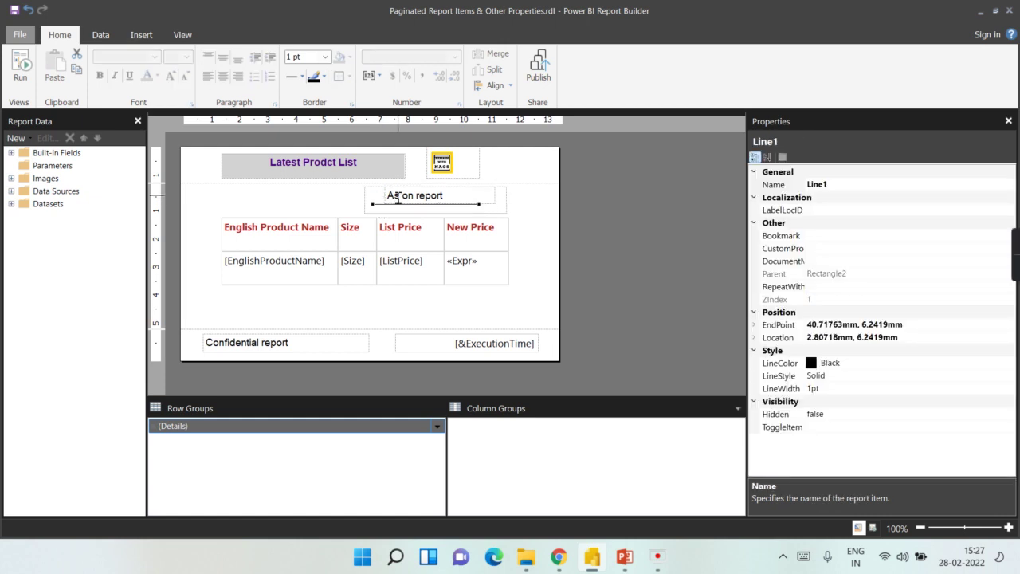
{"action": "double_click", "coordinate": [399, 196]}
{"action": "left_click", "coordinate": [384, 209]}
{"action": "left_click", "coordinate": [373, 215]}
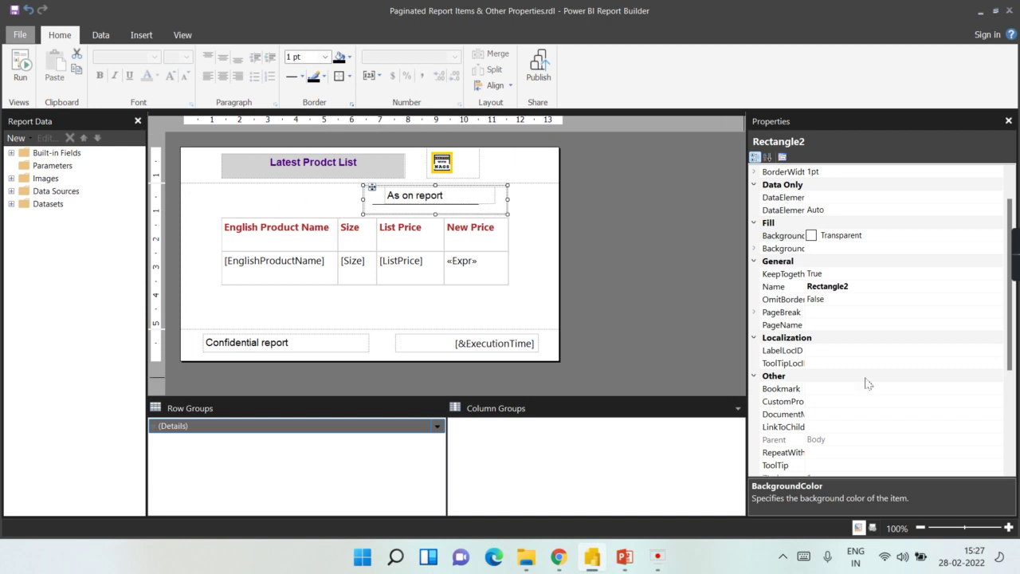
{"action": "scroll", "coordinate": [903, 353], "scroll_direction": "down", "scroll_amount": 4}
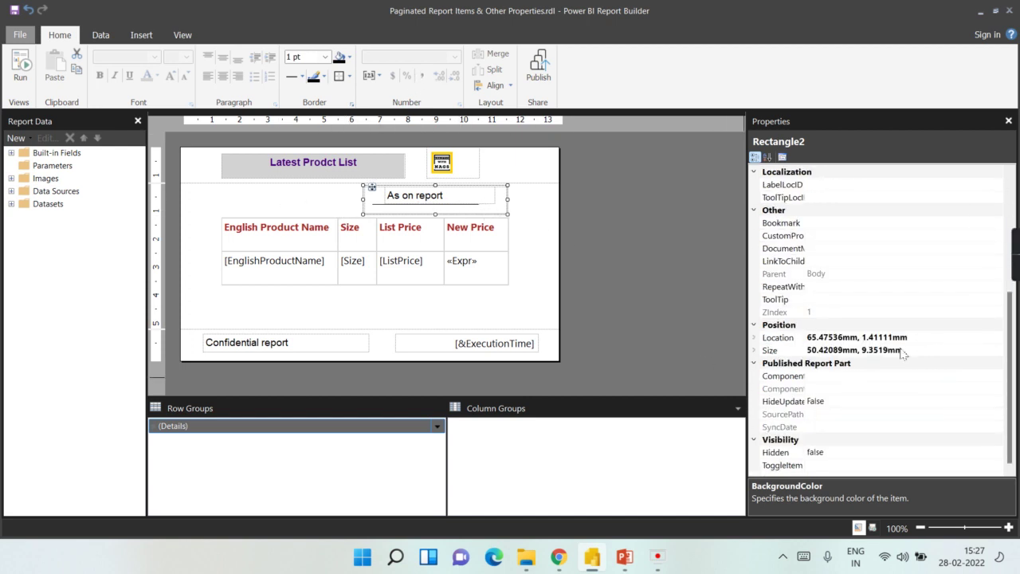
{"action": "left_click", "coordinate": [845, 452]}
{"action": "left_click", "coordinate": [997, 452]}
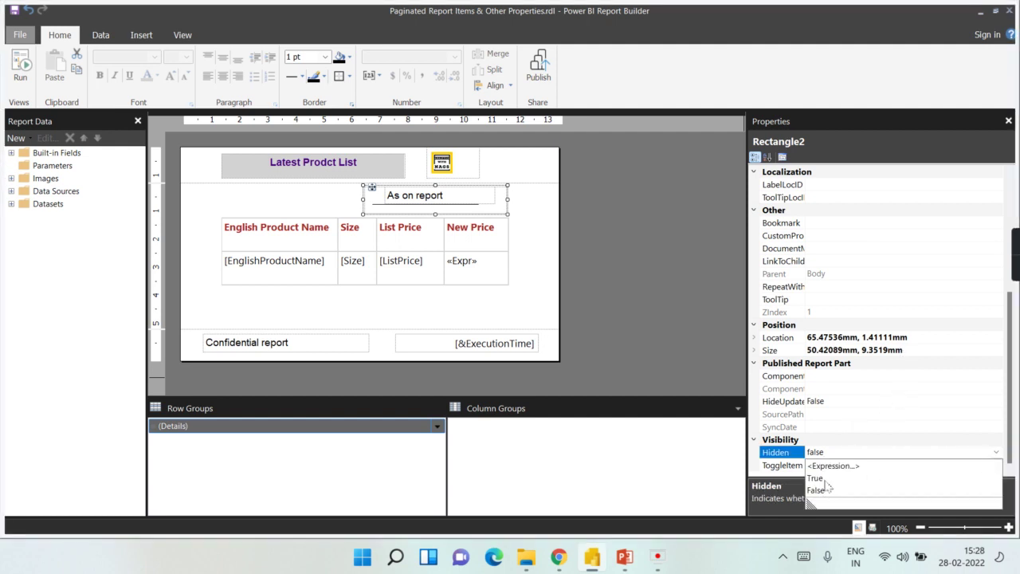
{"action": "left_click", "coordinate": [826, 478]}
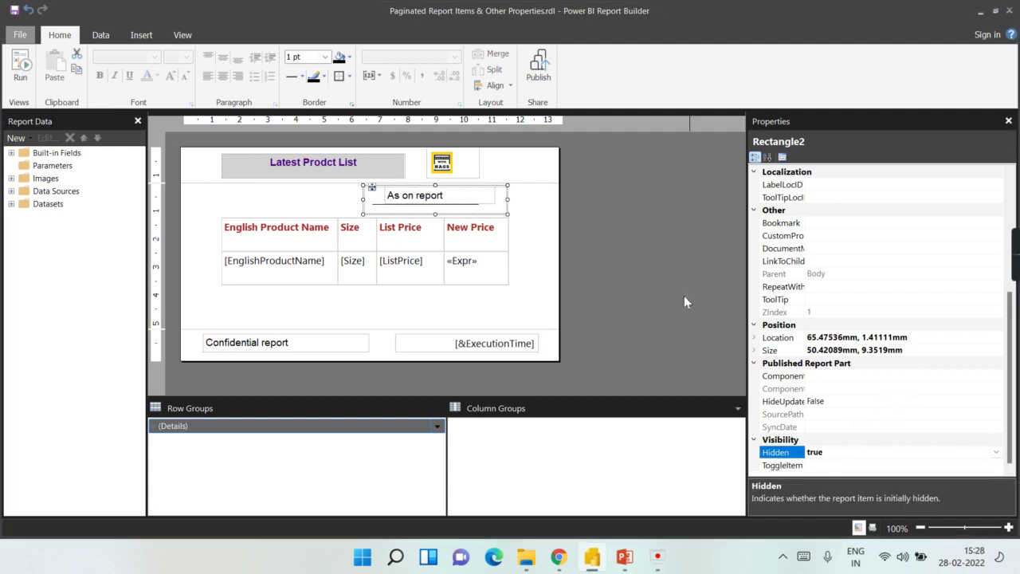
Preview the report to confirm the caption is gone, then recheck the rectangle in Design
{"action": "left_click", "coordinate": [538, 225]}
{"action": "left_click", "coordinate": [20, 69]}
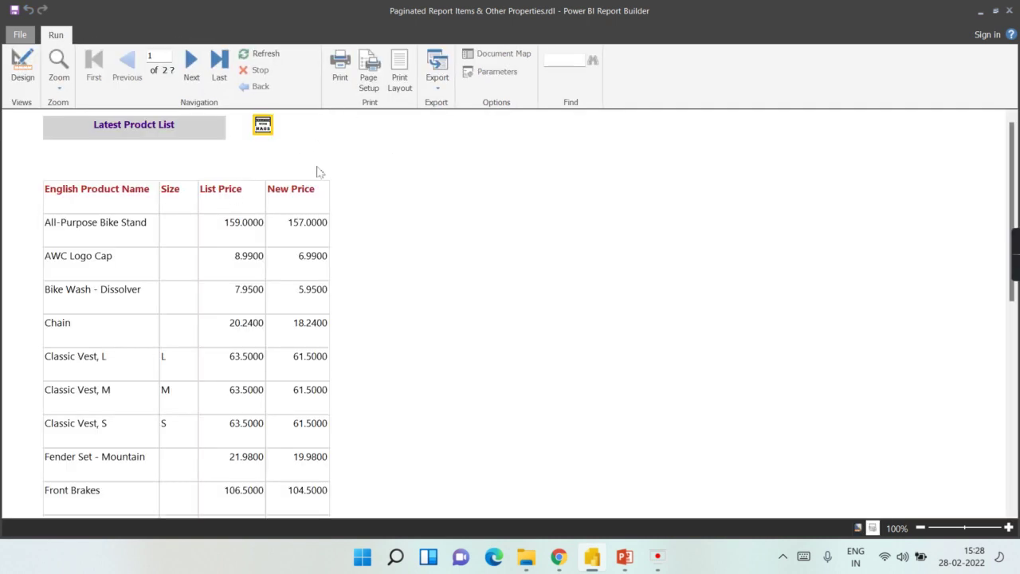
{"action": "left_click", "coordinate": [22, 69]}
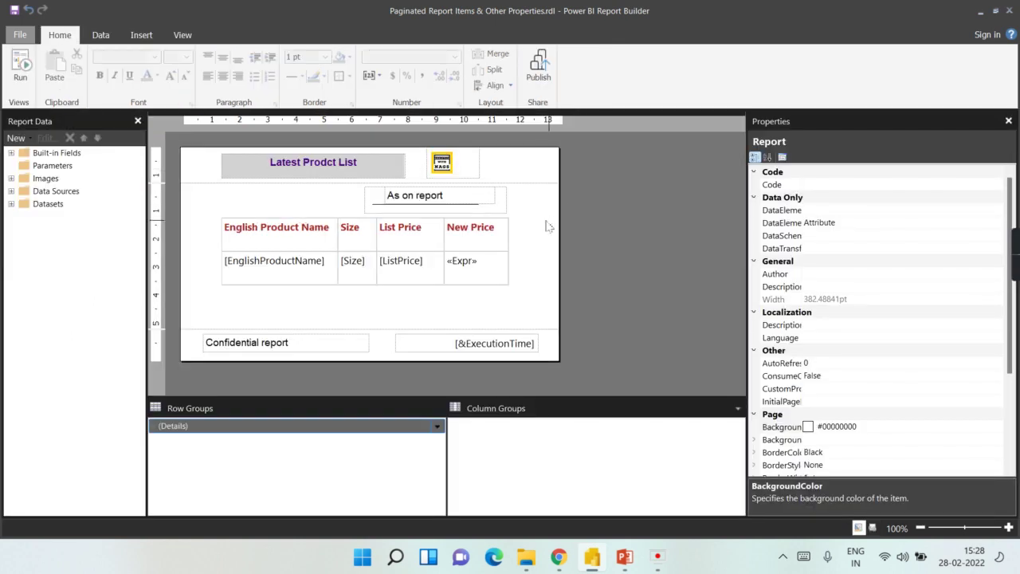
{"action": "left_click", "coordinate": [505, 206]}
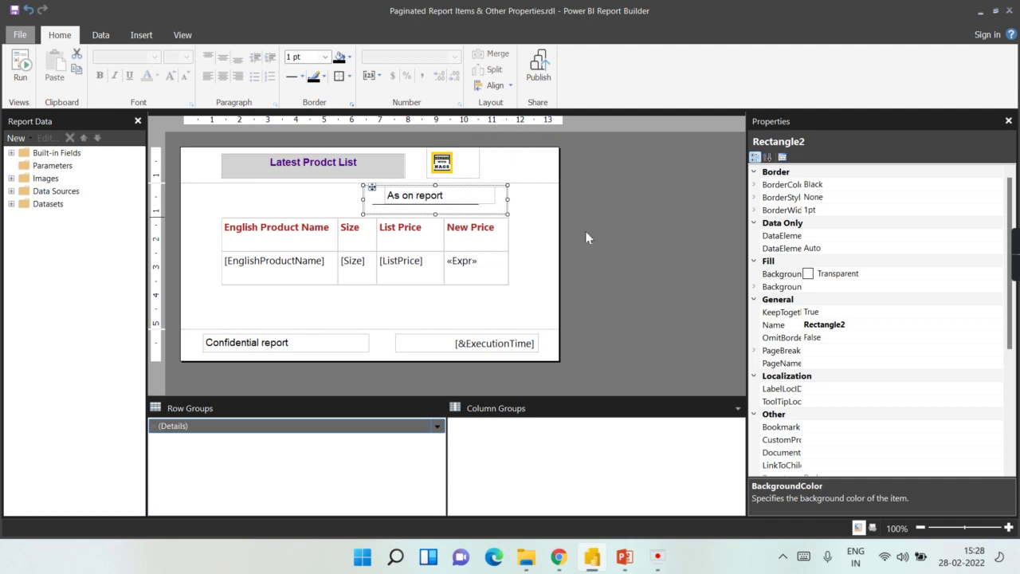
{"action": "scroll", "coordinate": [984, 371], "scroll_direction": "down", "scroll_amount": 1}
{"action": "scroll", "coordinate": [845, 431], "scroll_direction": "down", "scroll_amount": 4}
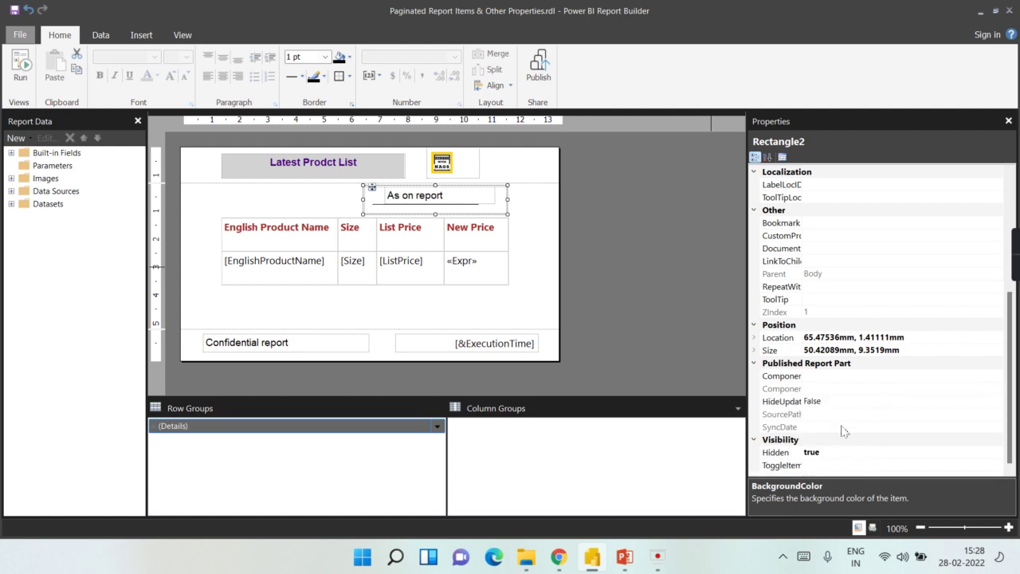
{"action": "left_click", "coordinate": [542, 249]}
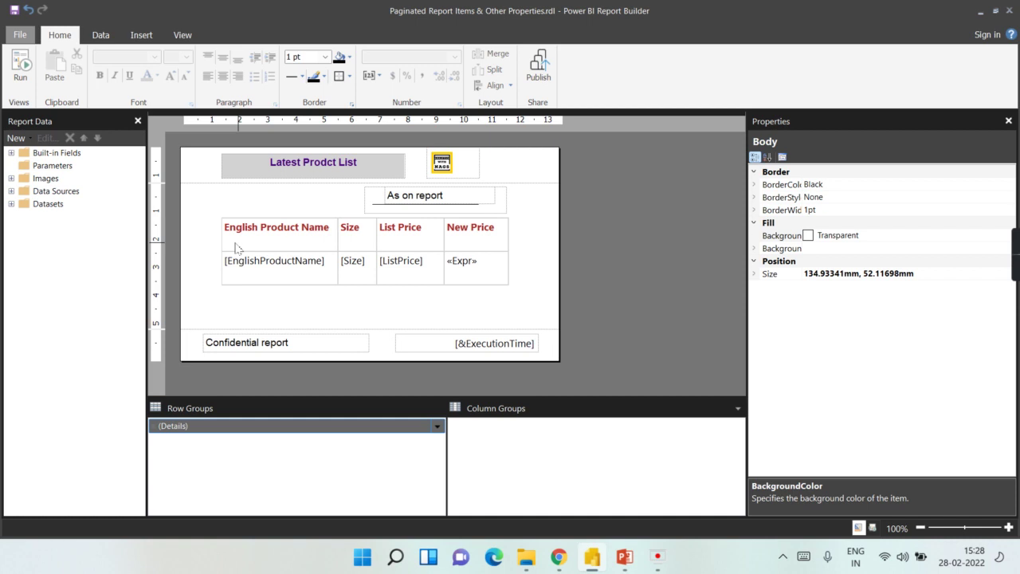
{"action": "left_click", "coordinate": [236, 248]}
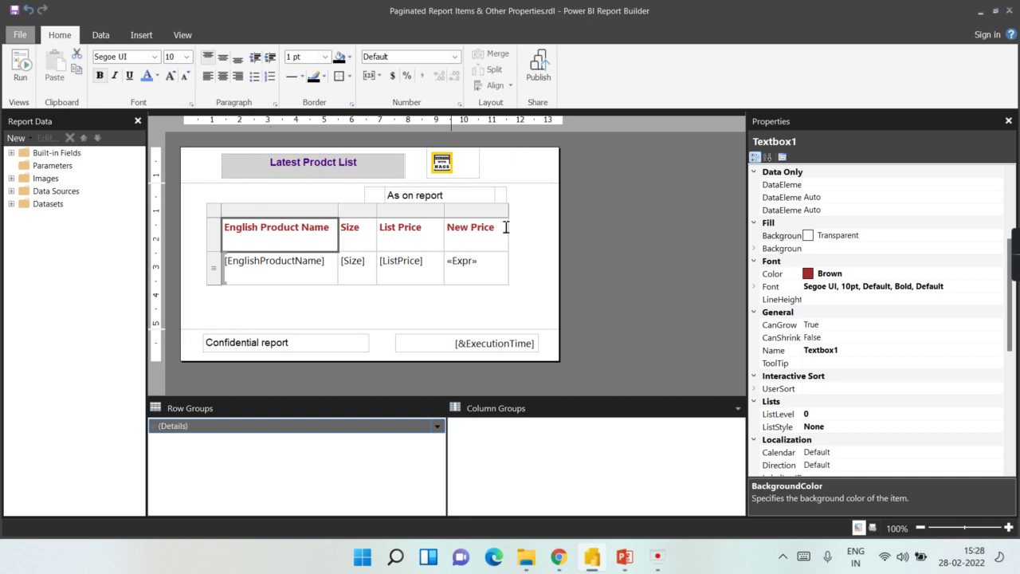
{"action": "left_click", "coordinate": [545, 243]}
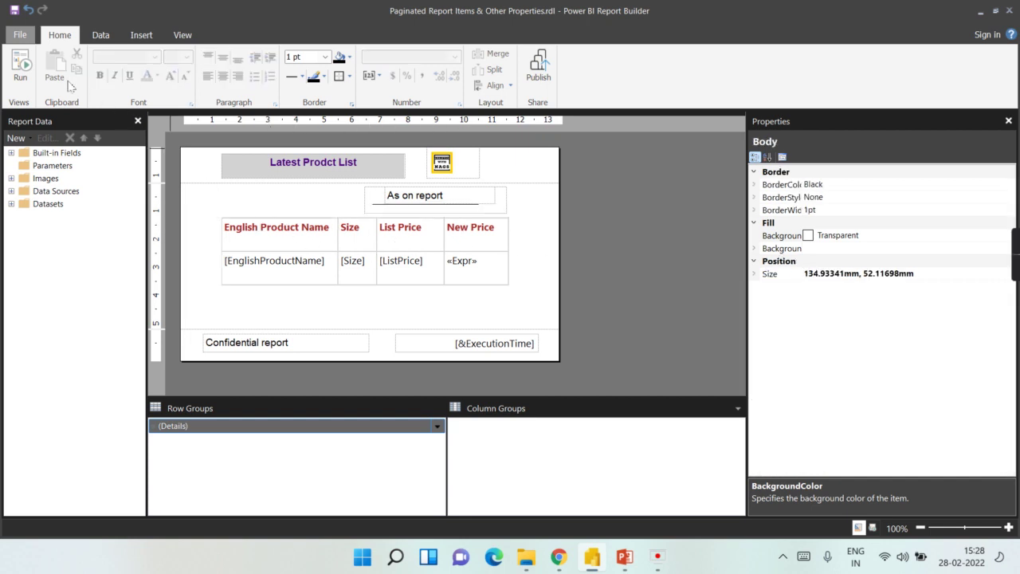
{"action": "left_click", "coordinate": [24, 72]}
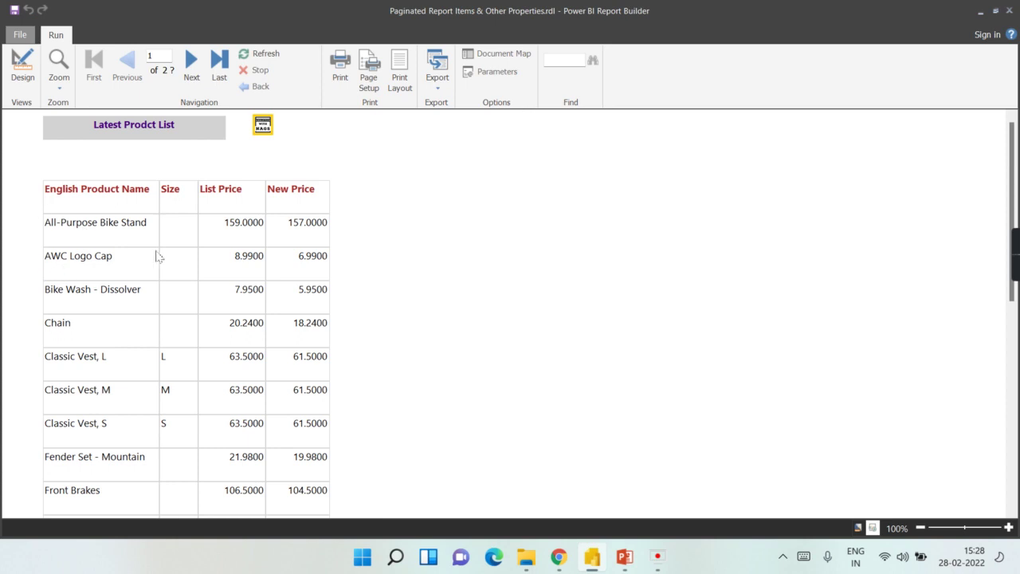
{"action": "scroll", "coordinate": [72, 280], "scroll_direction": "down", "scroll_amount": 2}
{"action": "scroll", "coordinate": [64, 239], "scroll_direction": "up", "scroll_amount": 2}
{"action": "left_click", "coordinate": [22, 65]}
{"action": "double_click", "coordinate": [256, 227]}
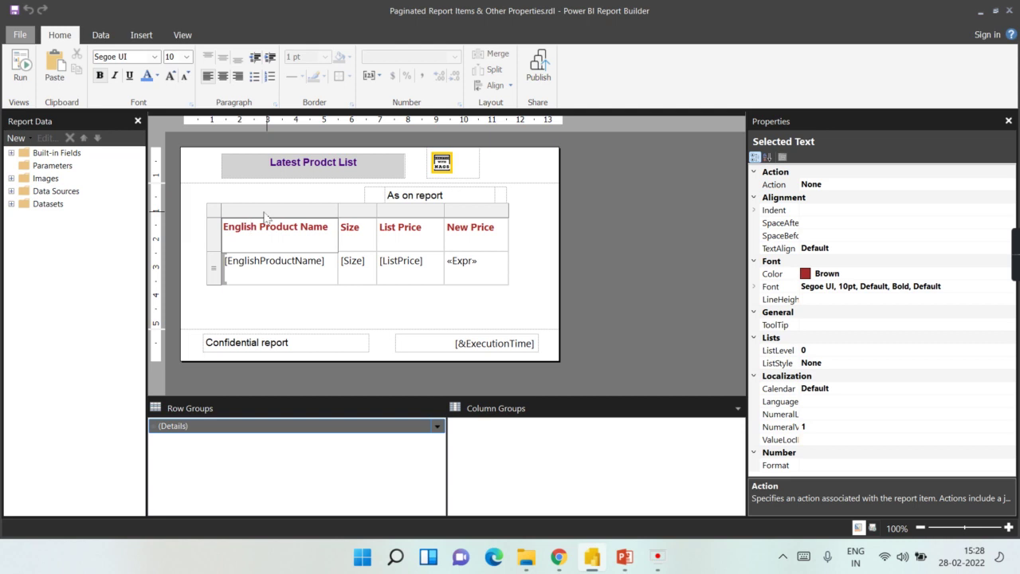
{"action": "left_click", "coordinate": [265, 210]}
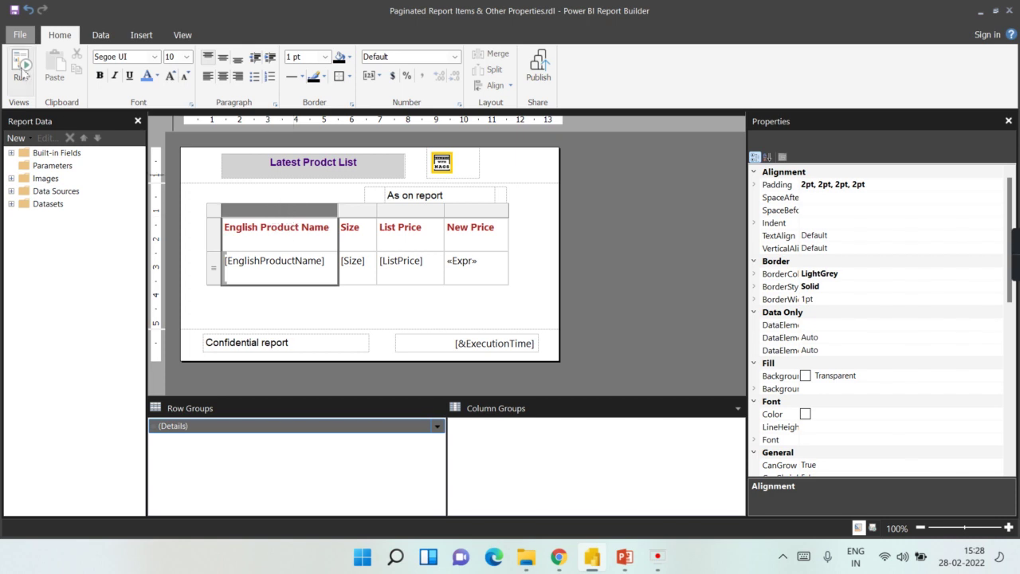
{"action": "right_click", "coordinate": [279, 215]}
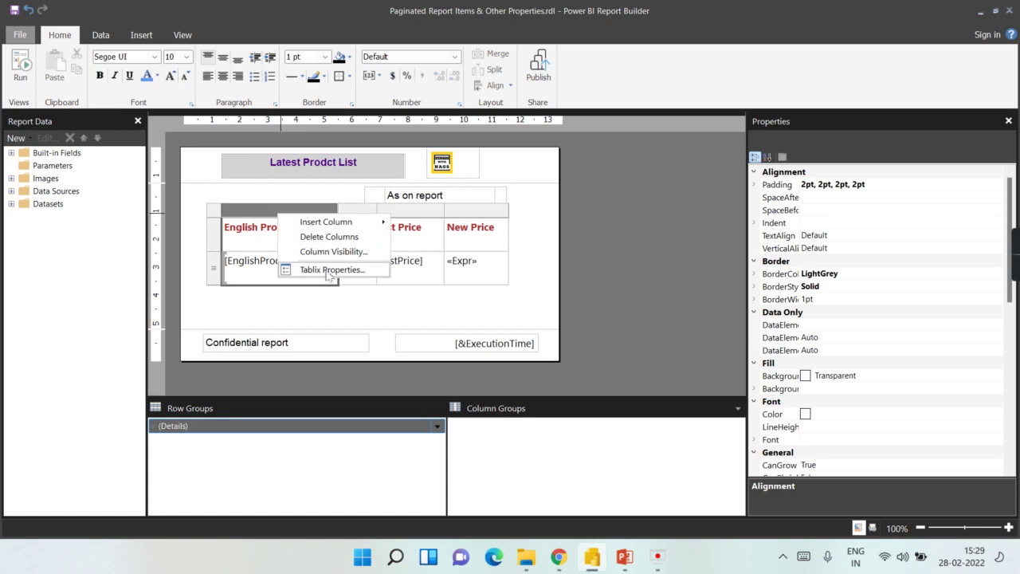
{"action": "left_click", "coordinate": [329, 271]}
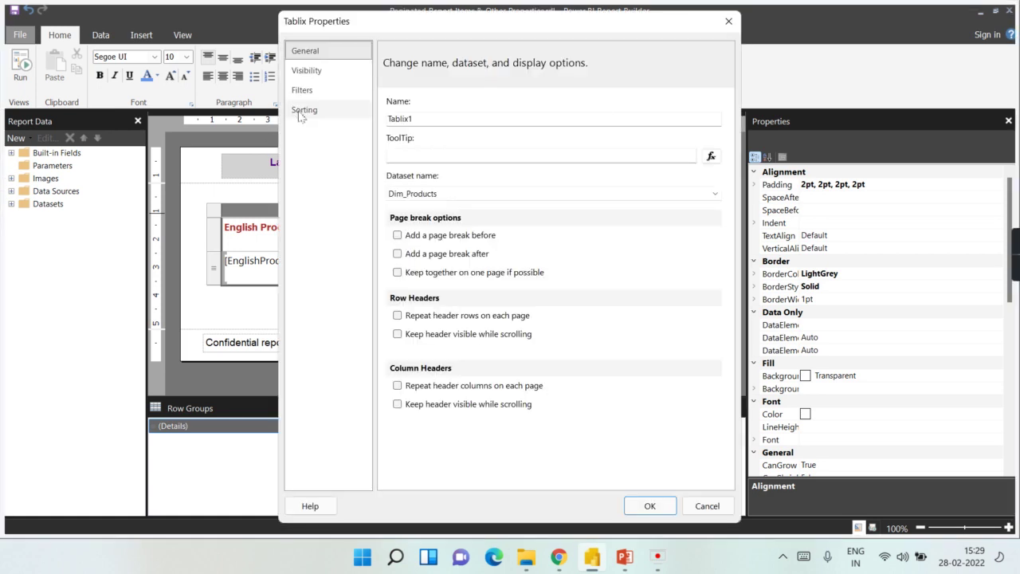
{"action": "left_click", "coordinate": [303, 111]}
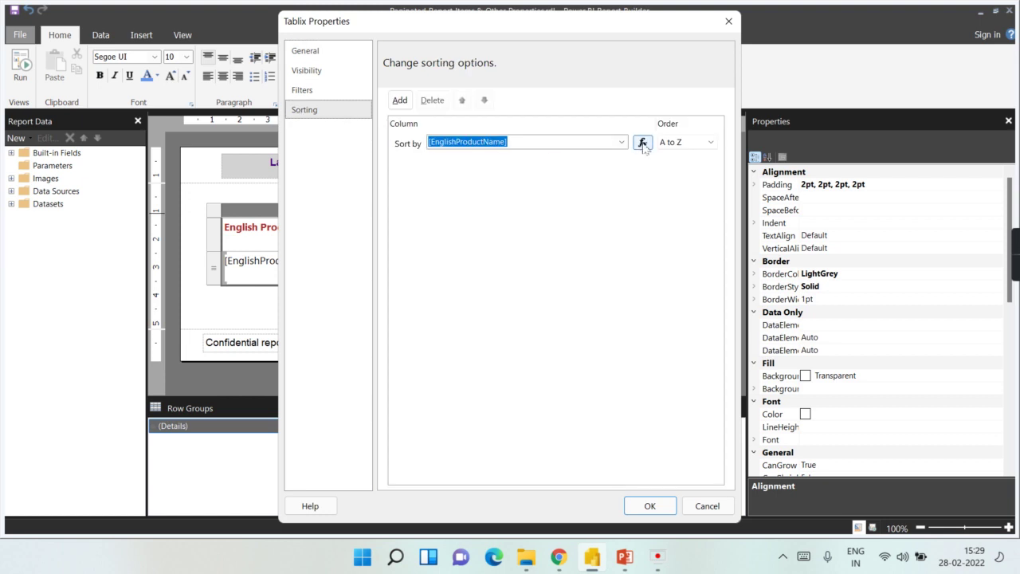
{"action": "left_click", "coordinate": [710, 145]}
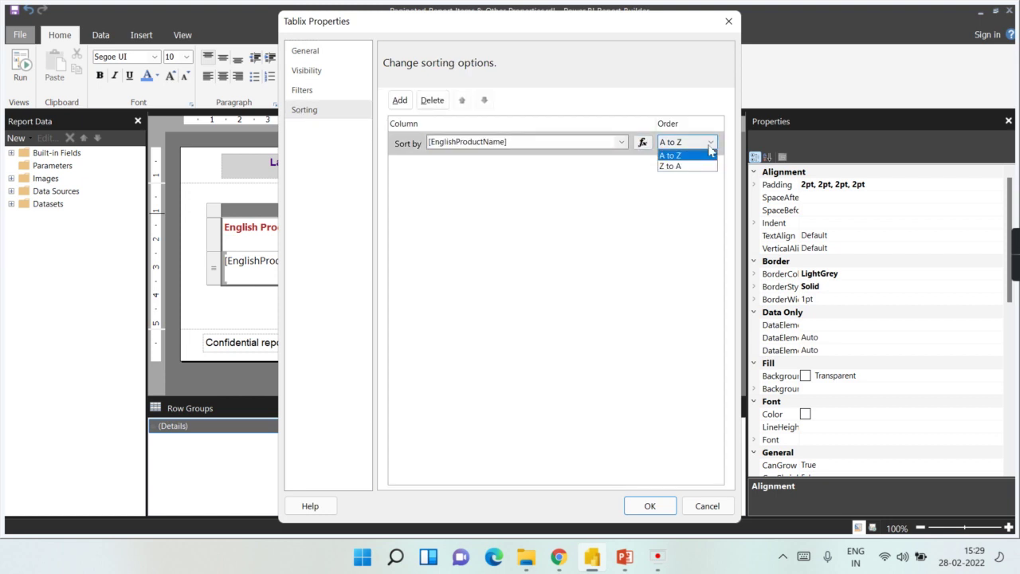
{"action": "left_click", "coordinate": [674, 166]}
{"action": "left_click", "coordinate": [659, 509]}
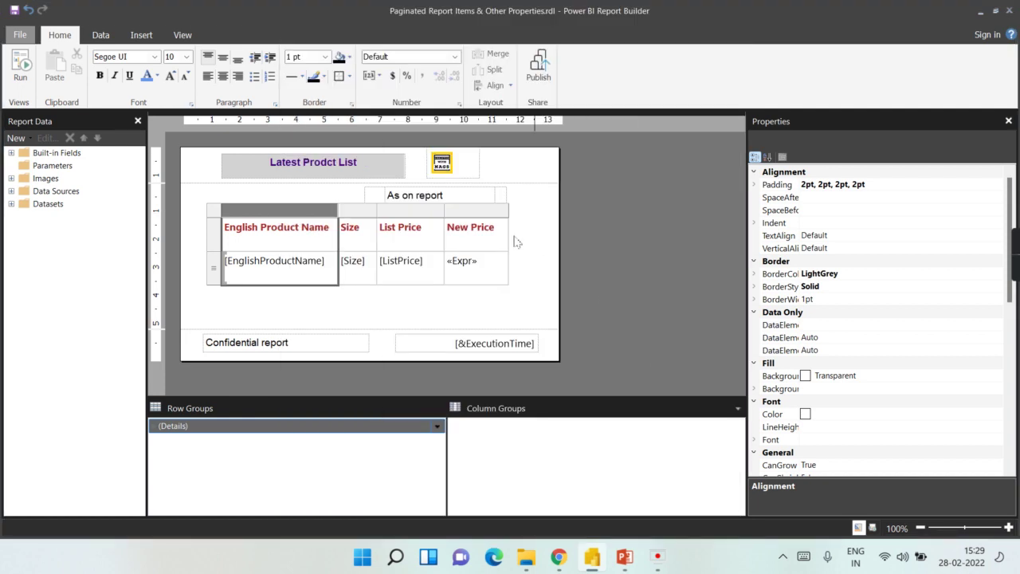
{"action": "left_click", "coordinate": [285, 296]}
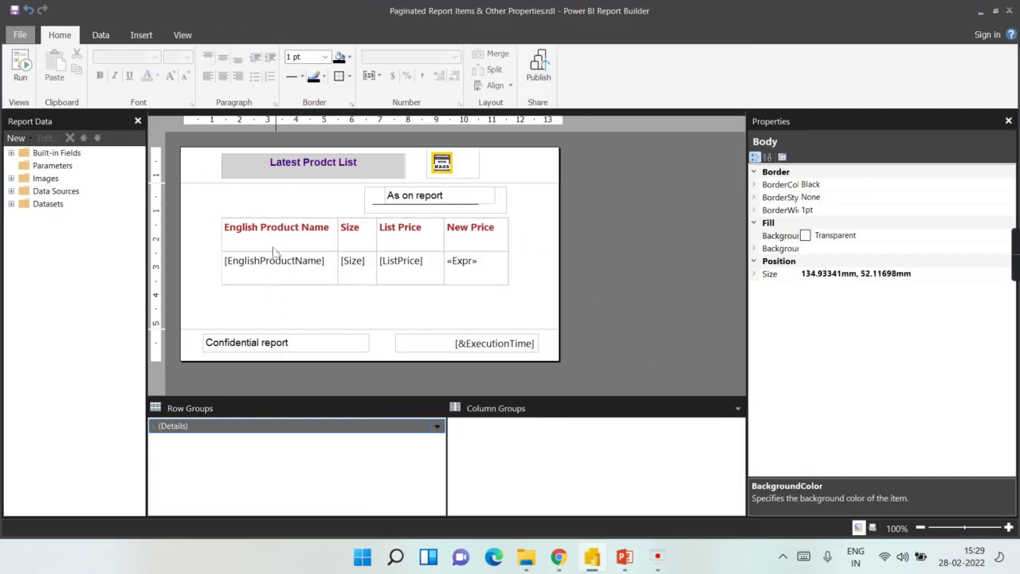
{"action": "left_click", "coordinate": [20, 68]}
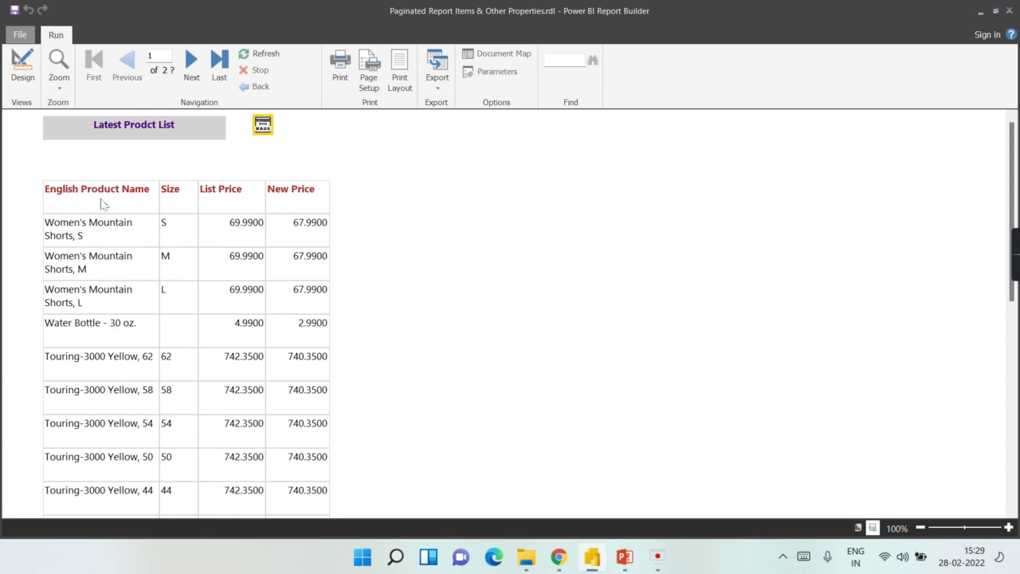
{"action": "scroll", "coordinate": [75, 319], "scroll_direction": "down", "scroll_amount": 3}
{"action": "scroll", "coordinate": [48, 244], "scroll_direction": "up", "scroll_amount": 3}
{"action": "left_click", "coordinate": [12, 78]}
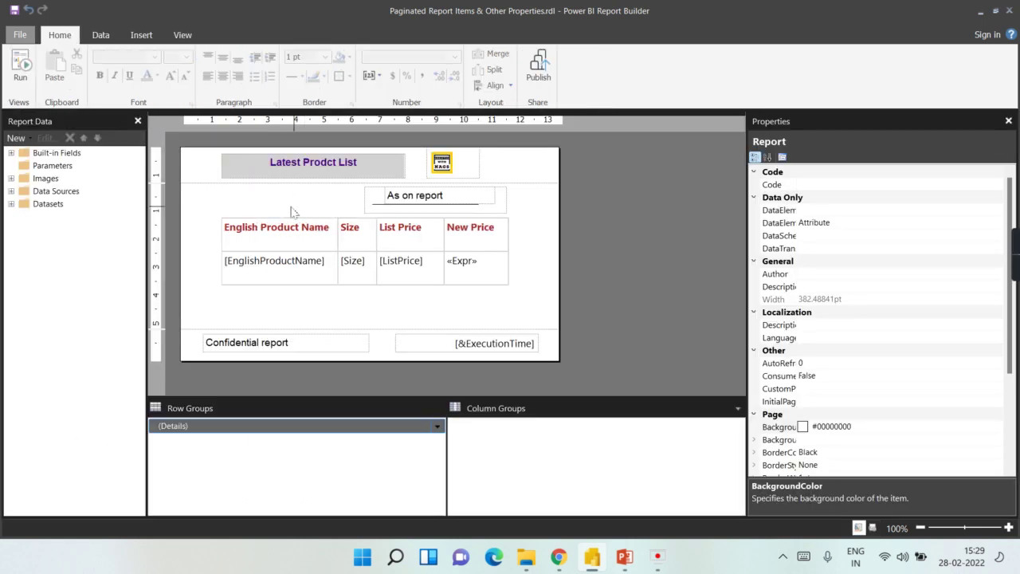
{"action": "left_click", "coordinate": [285, 217]}
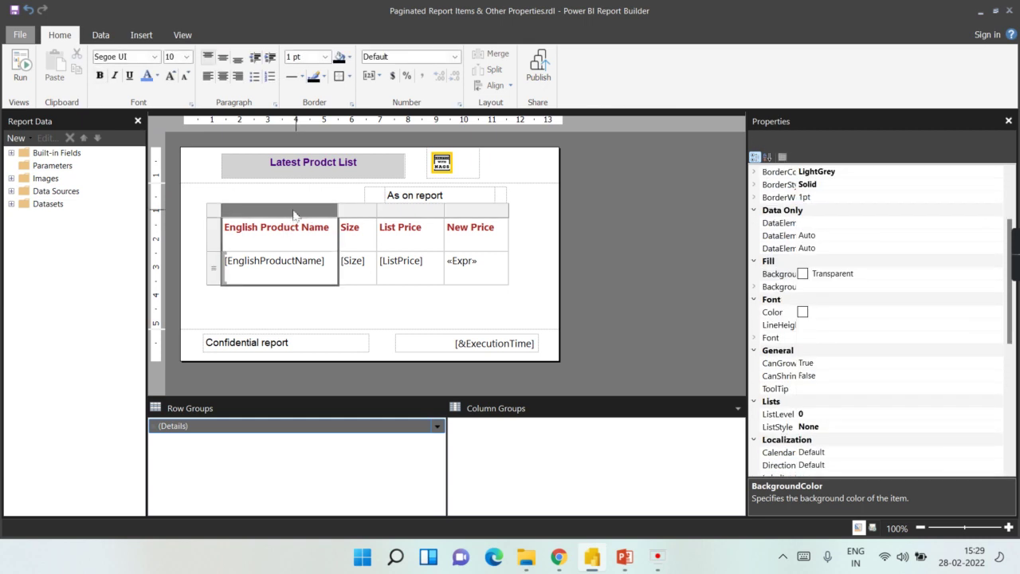
{"action": "right_click", "coordinate": [293, 212]}
{"action": "left_click", "coordinate": [357, 268]}
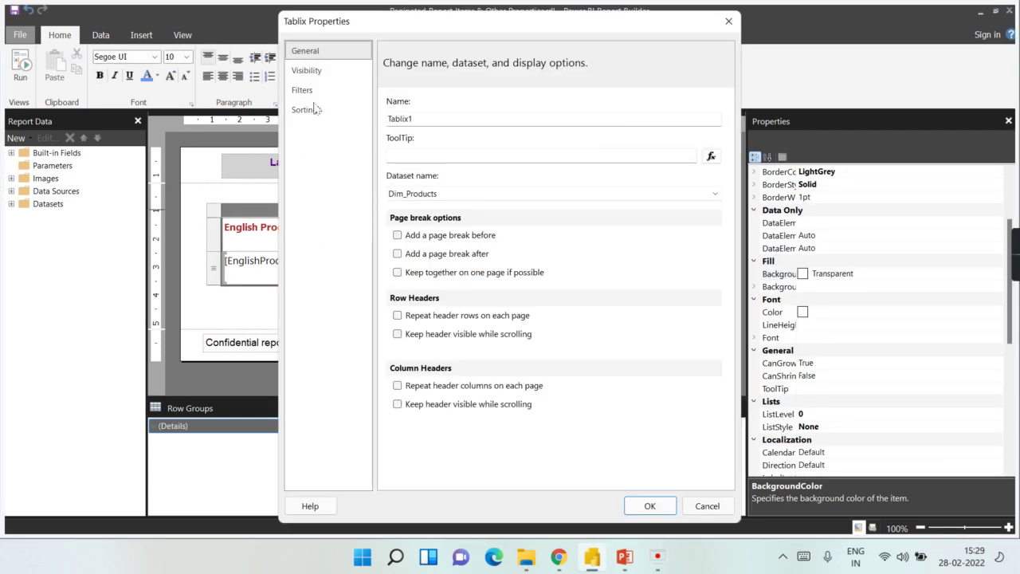
{"action": "left_click", "coordinate": [304, 109]}
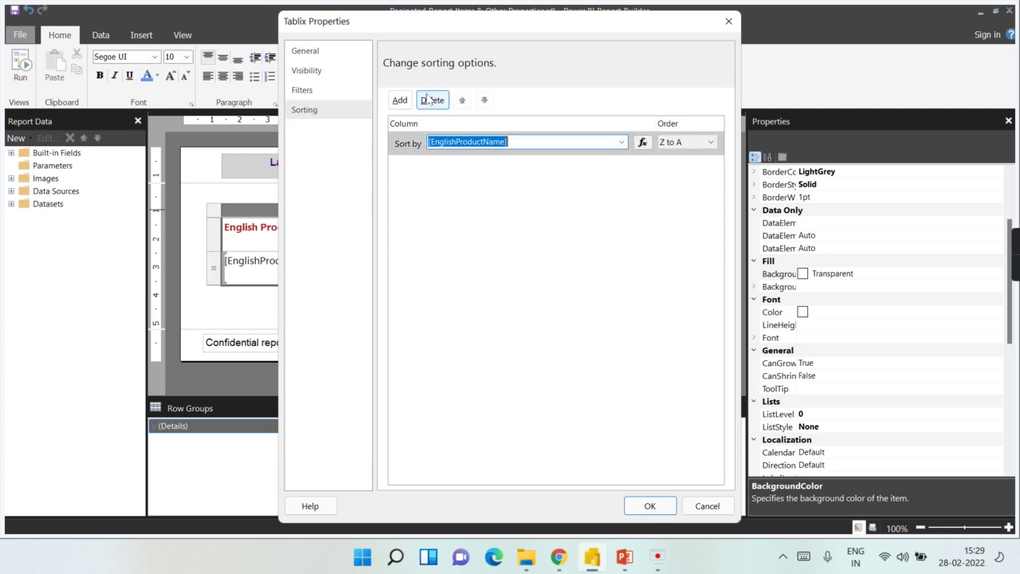
{"action": "left_click", "coordinate": [432, 99]}
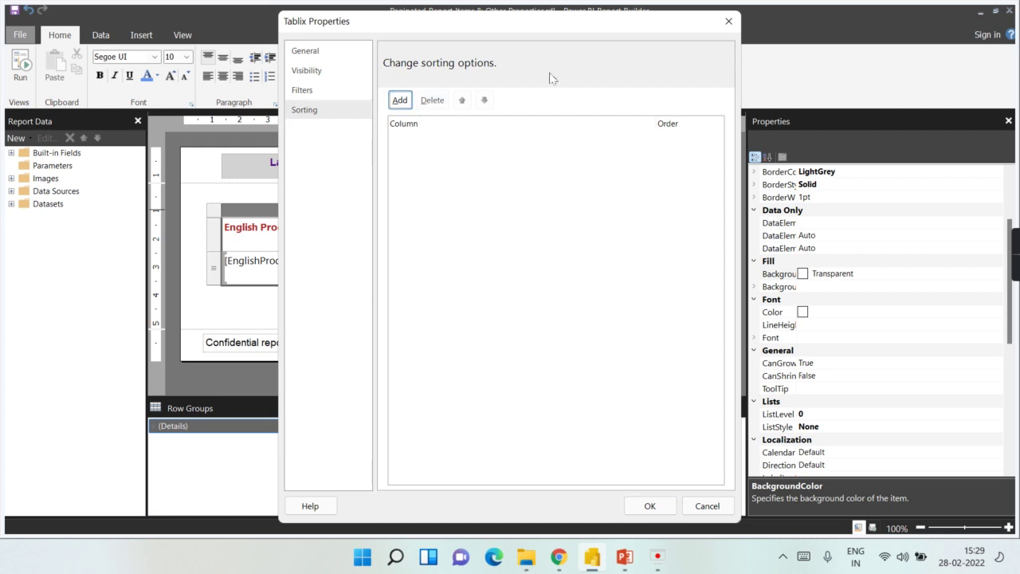
{"action": "left_click", "coordinate": [728, 22]}
{"action": "left_click", "coordinate": [316, 313]}
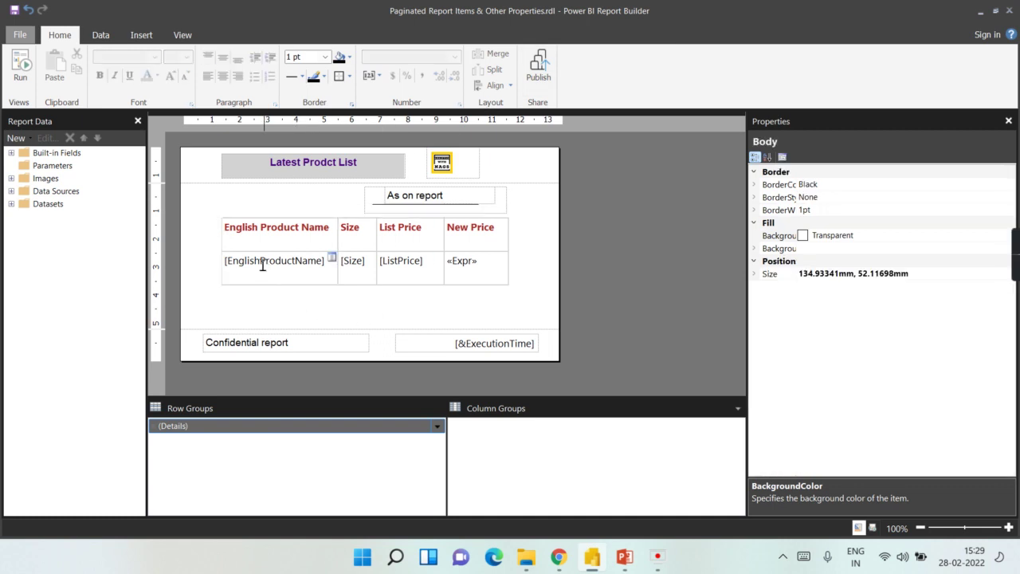
{"action": "double_click", "coordinate": [262, 270]}
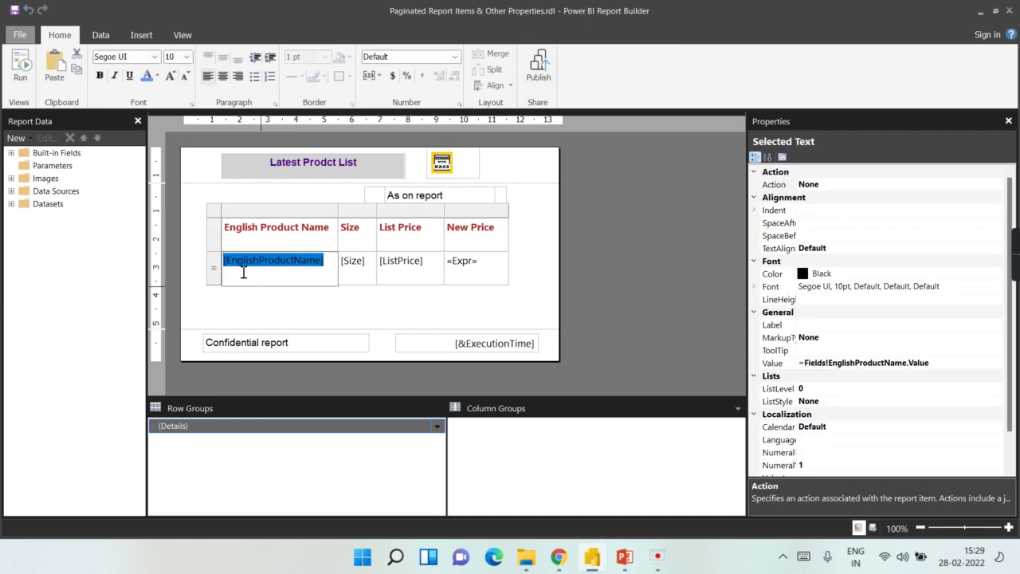
{"action": "left_click", "coordinate": [300, 308]}
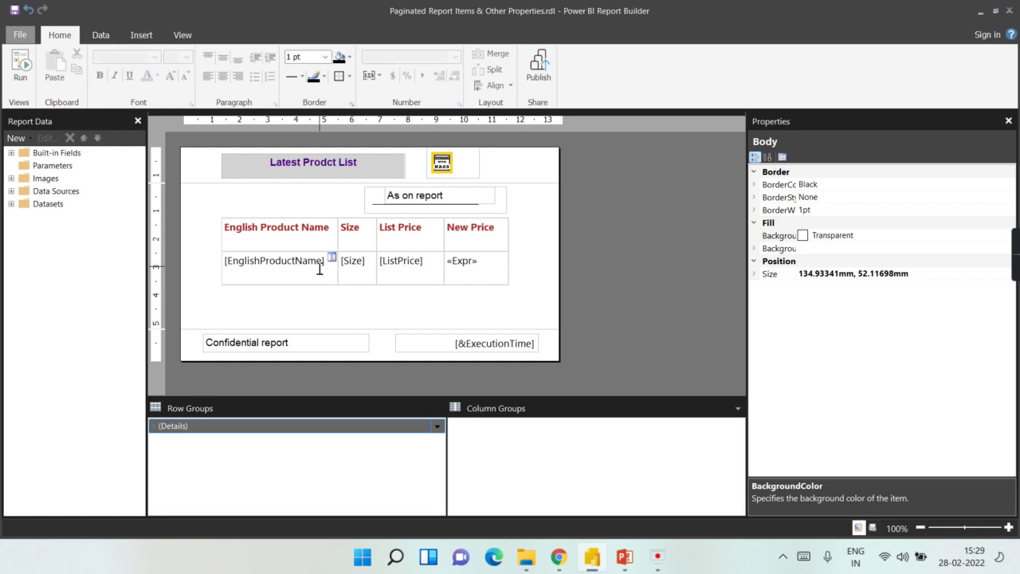
Enable interactive sorting by [EnglishProductName] on the product-name detail cell and run the preview
{"action": "right_click", "coordinate": [320, 262]}
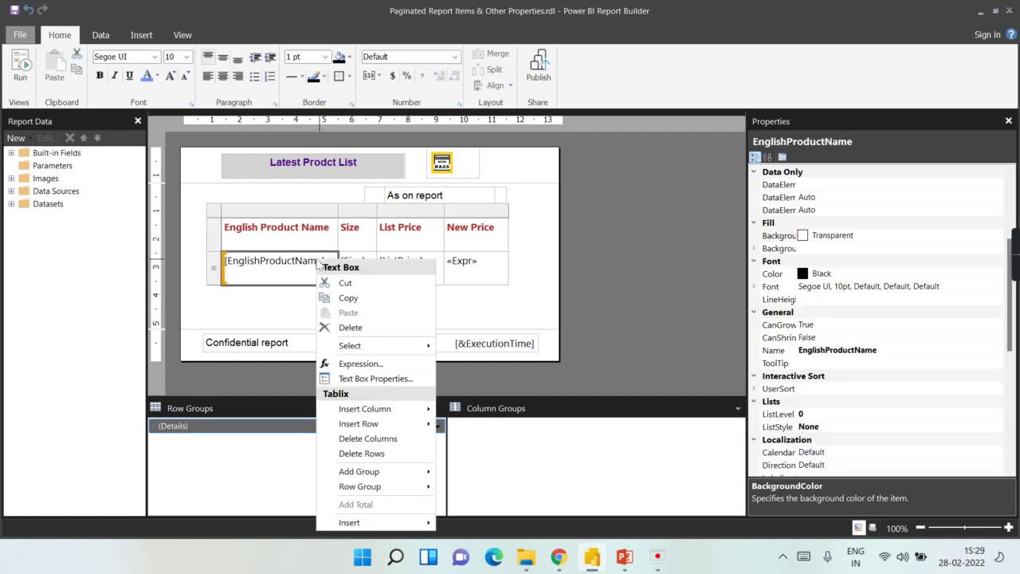
{"action": "left_click", "coordinate": [381, 386]}
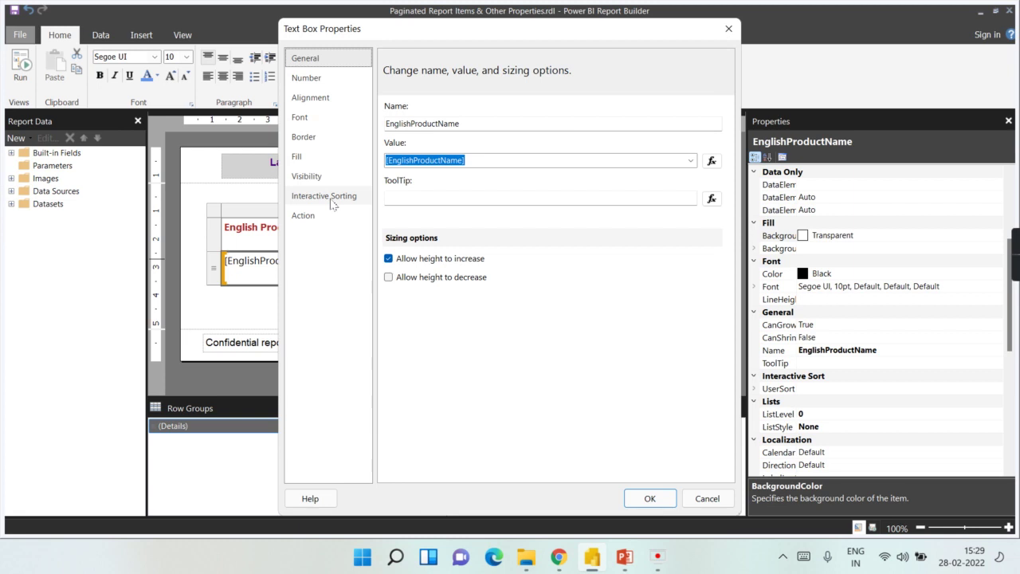
{"action": "left_click", "coordinate": [334, 204]}
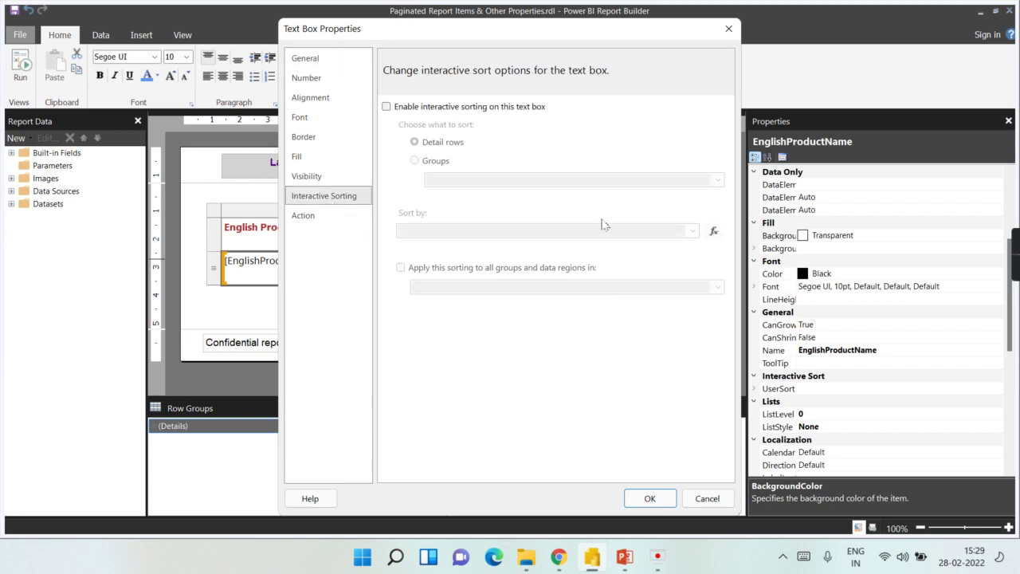
{"action": "left_click", "coordinate": [421, 111]}
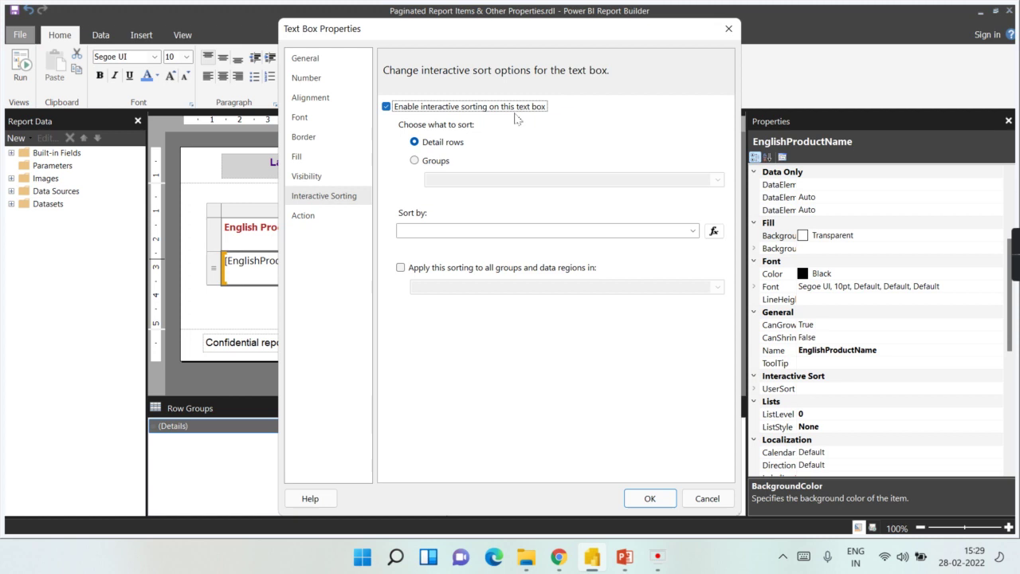
{"action": "left_click", "coordinate": [693, 231]}
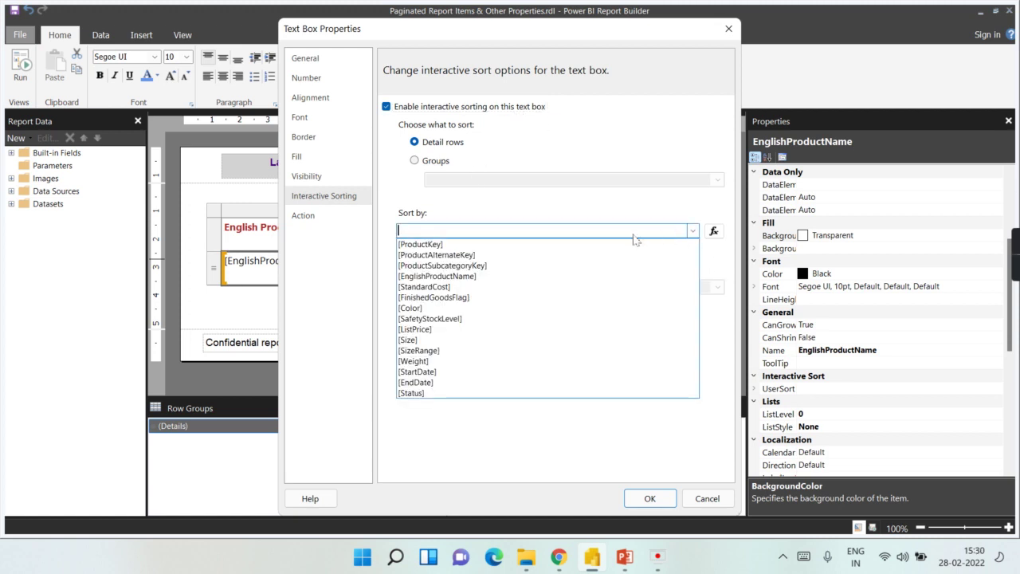
{"action": "left_click", "coordinate": [479, 278]}
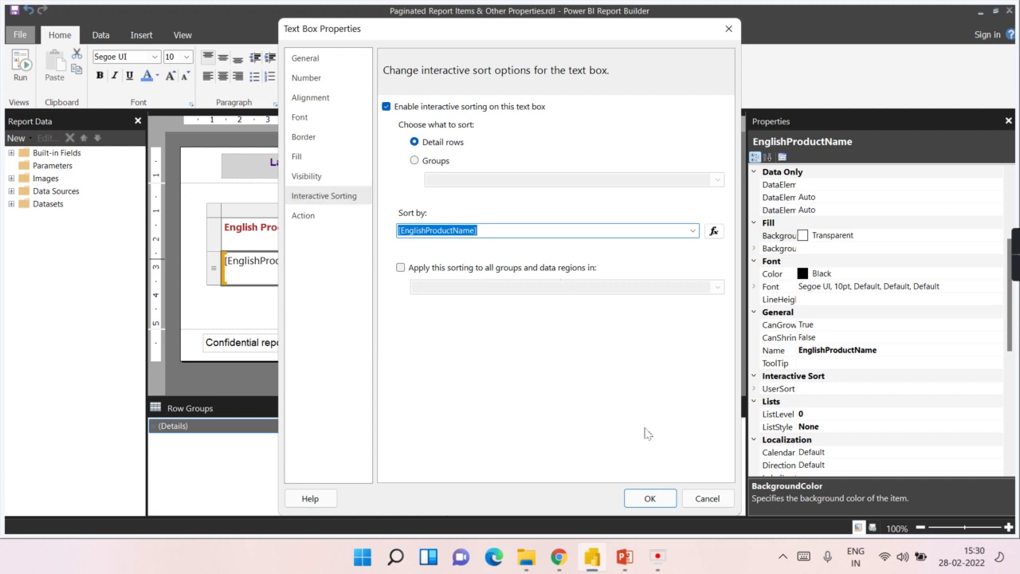
{"action": "left_click", "coordinate": [652, 499]}
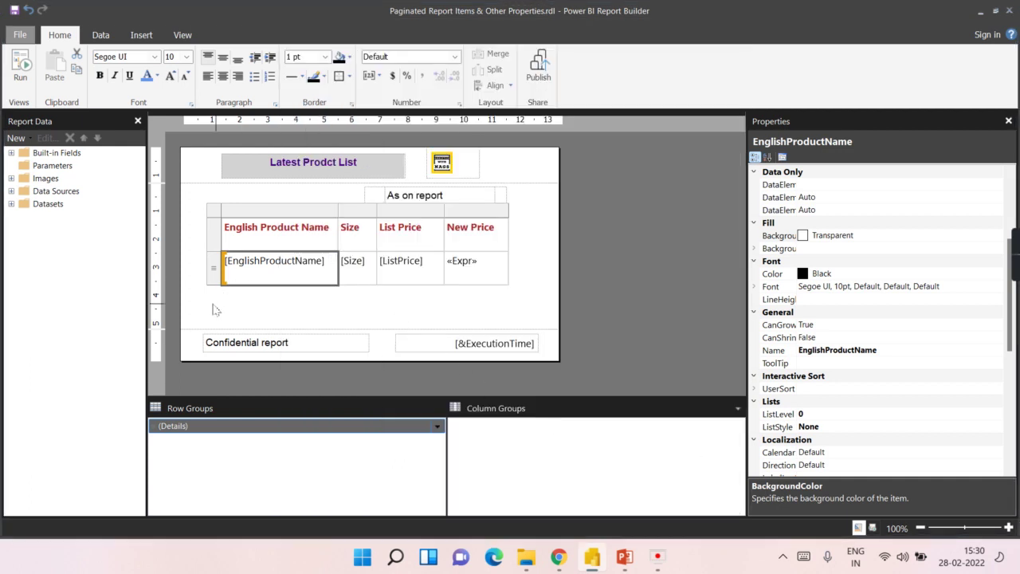
{"action": "left_click", "coordinate": [11, 61]}
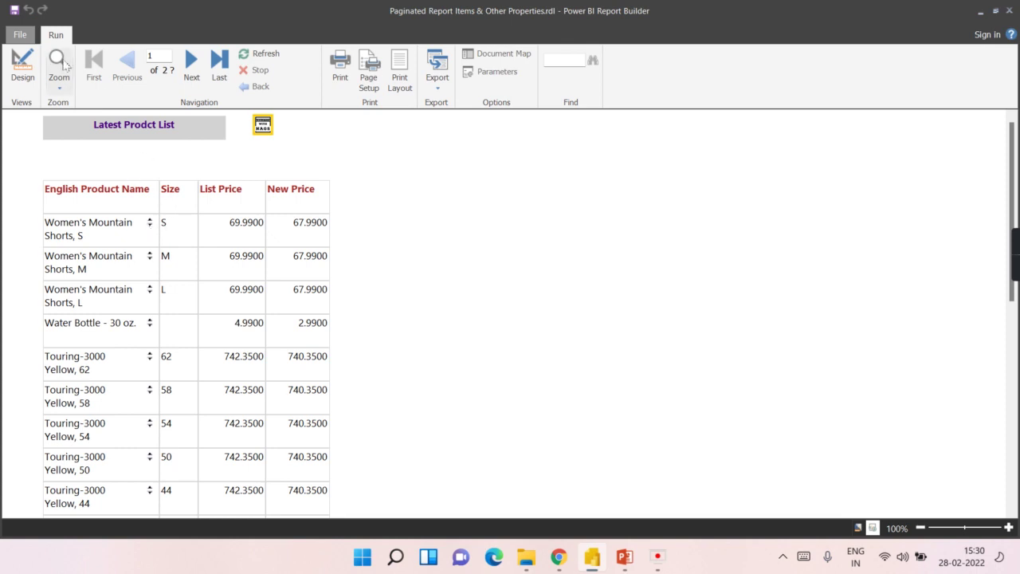
Back in Design, review the product-name detail cell's Interactive Sorting settings
{"action": "left_click", "coordinate": [20, 67]}
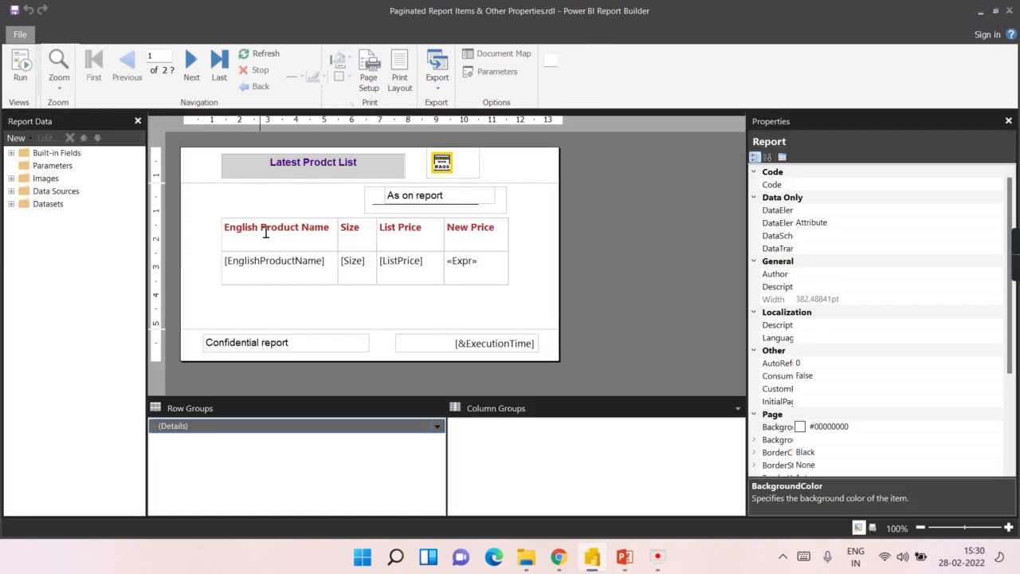
{"action": "double_click", "coordinate": [293, 262]}
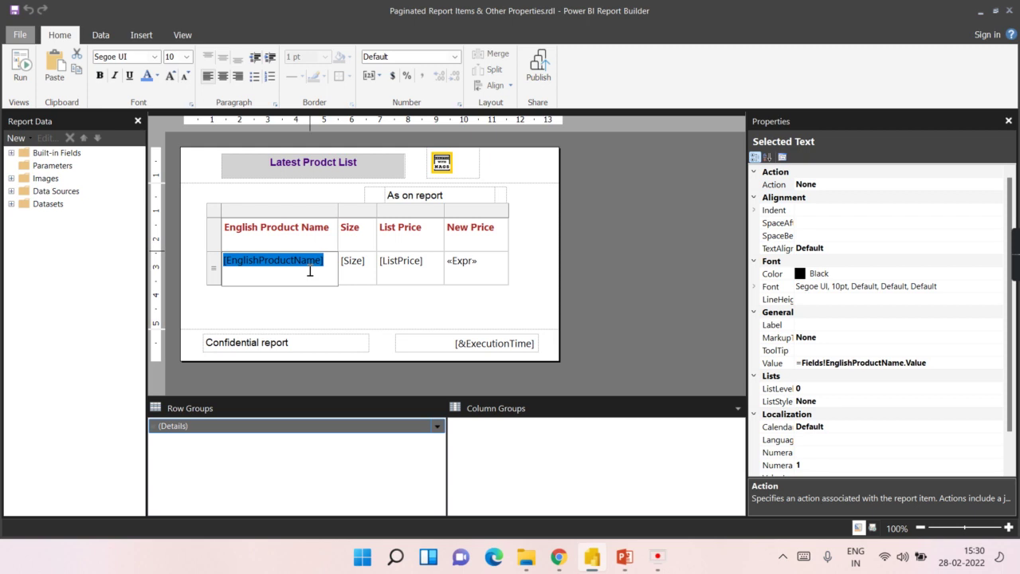
{"action": "right_click", "coordinate": [310, 271]}
{"action": "left_click", "coordinate": [253, 311]}
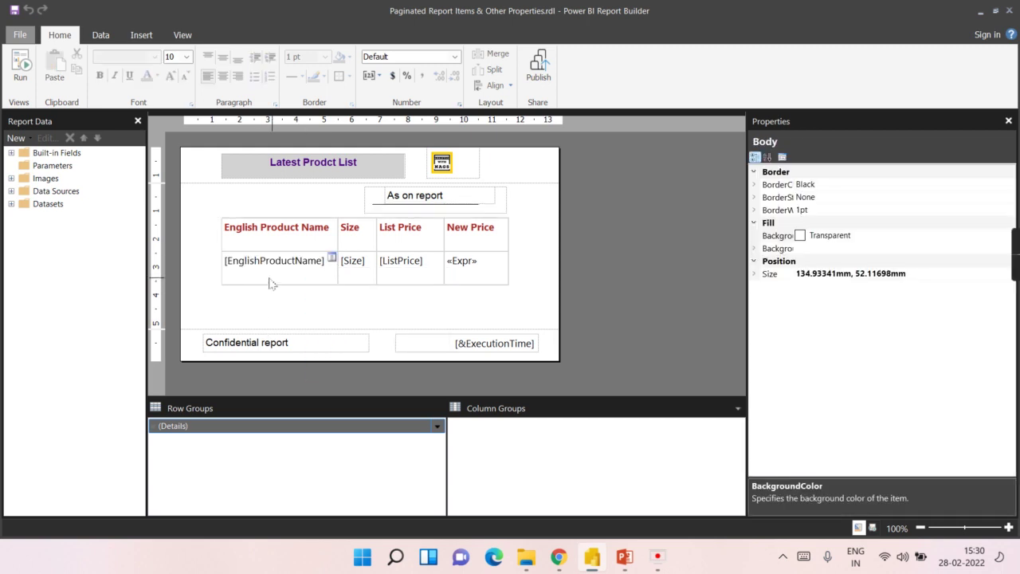
{"action": "left_click", "coordinate": [275, 267]}
{"action": "right_click", "coordinate": [275, 266]}
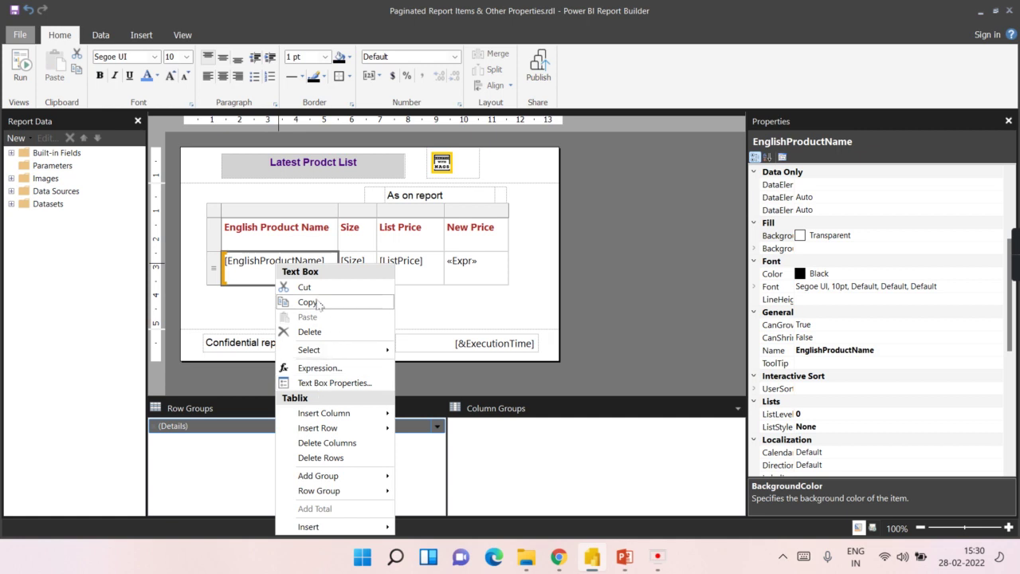
{"action": "left_click", "coordinate": [311, 384]}
{"action": "left_click", "coordinate": [311, 200]}
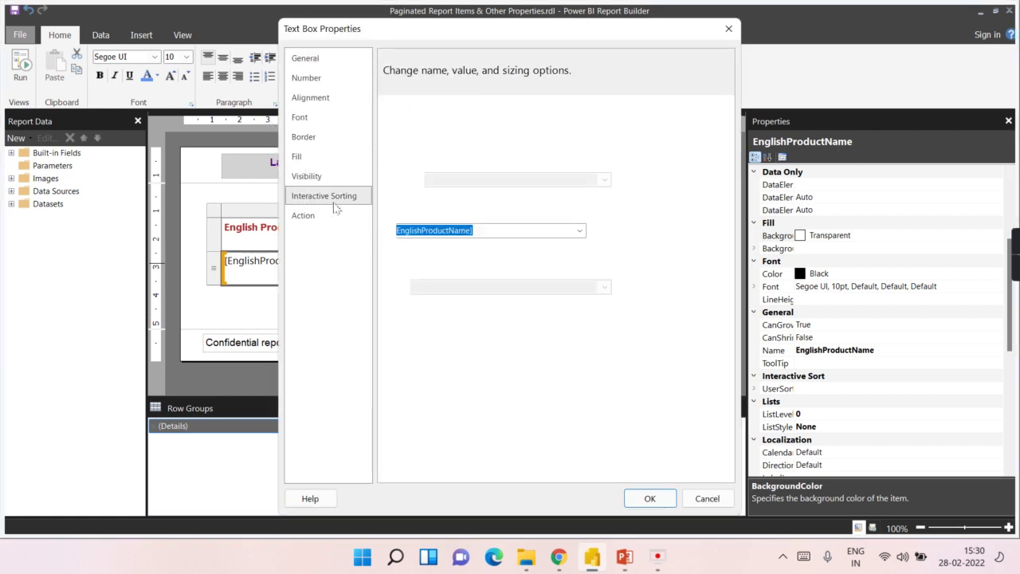
{"action": "left_click", "coordinate": [650, 498]}
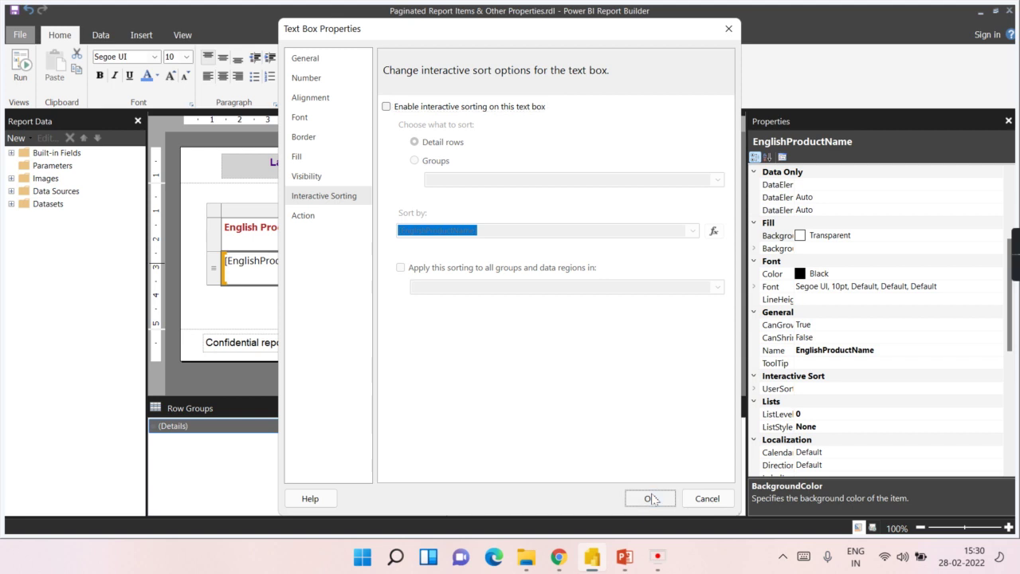
Enable interactive sorting by [EnglishProductName] on the English Product Name header and run the report
{"action": "left_click", "coordinate": [262, 237]}
{"action": "right_click", "coordinate": [262, 237]}
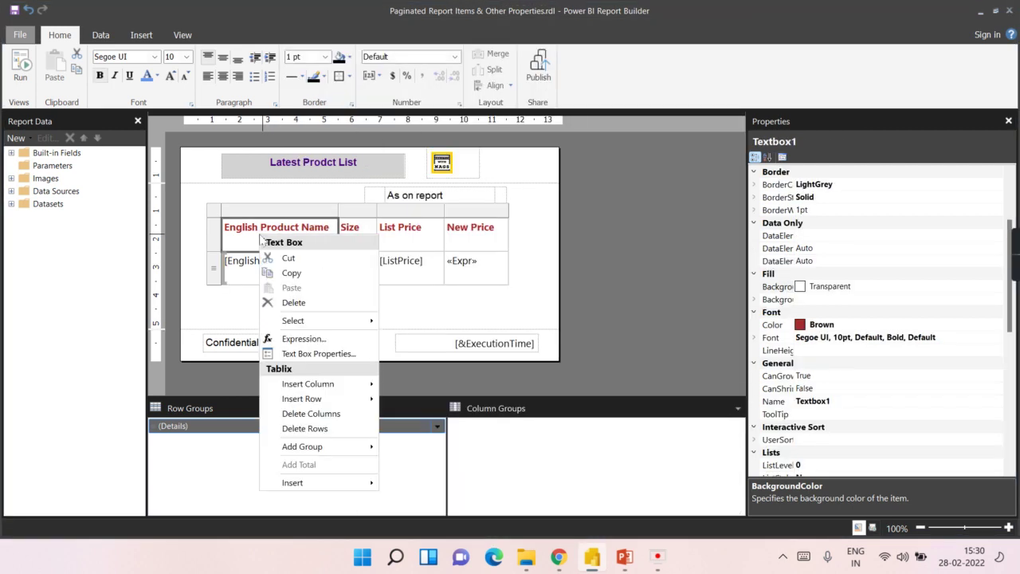
{"action": "left_click", "coordinate": [315, 354]}
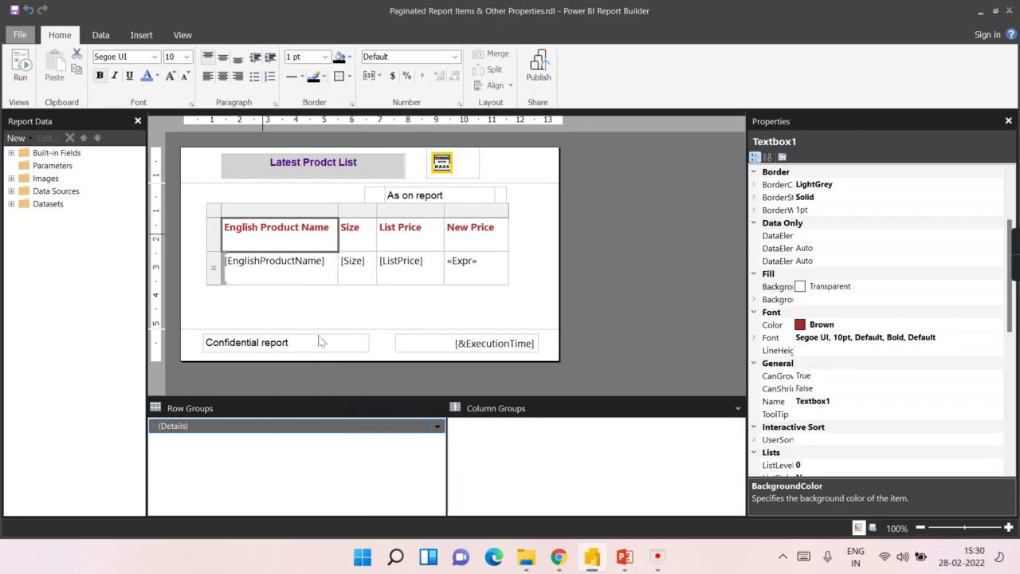
{"action": "left_click", "coordinate": [323, 195]}
{"action": "left_click", "coordinate": [387, 106]}
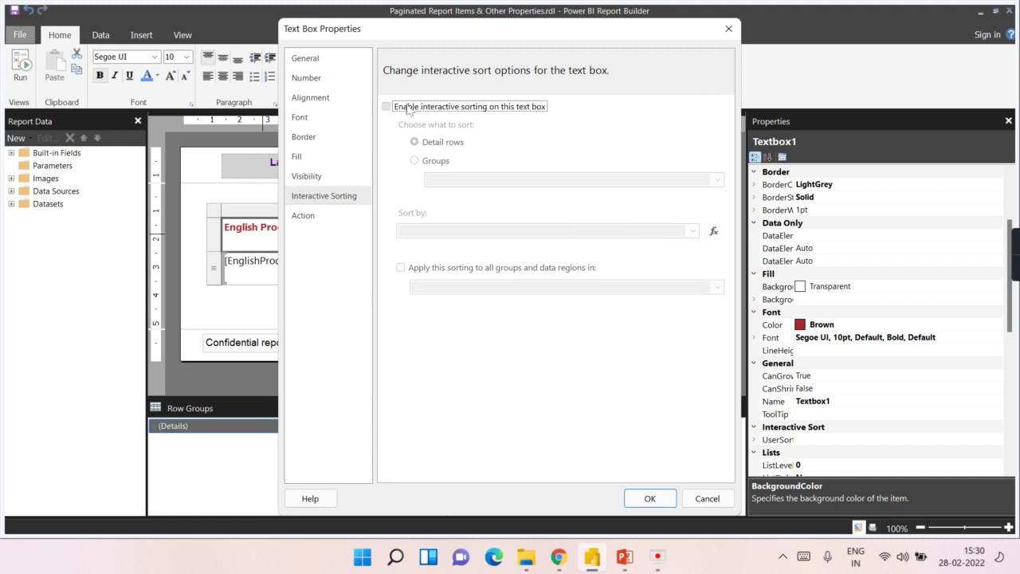
{"action": "left_click", "coordinate": [693, 231]}
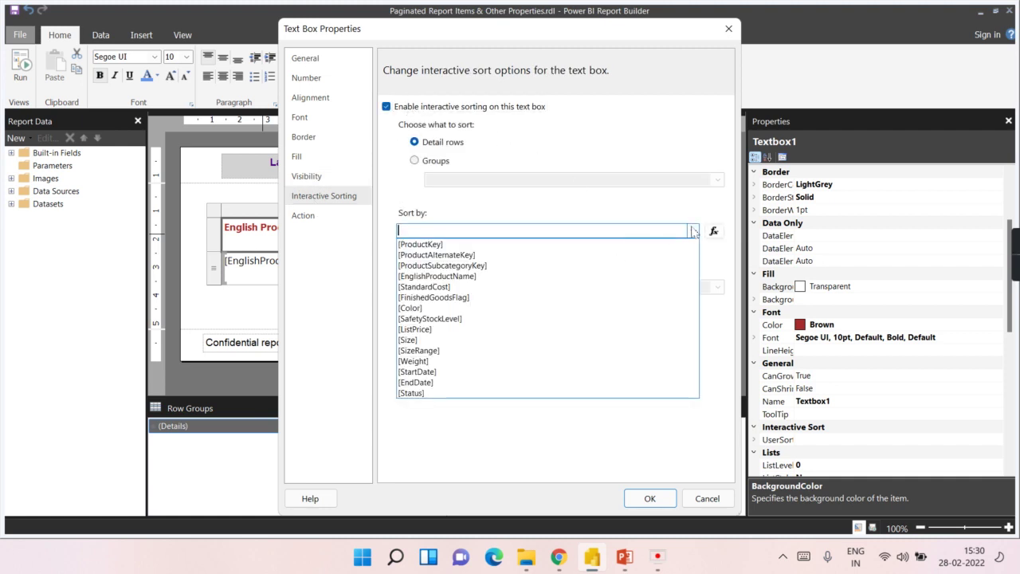
{"action": "left_click", "coordinate": [547, 276]}
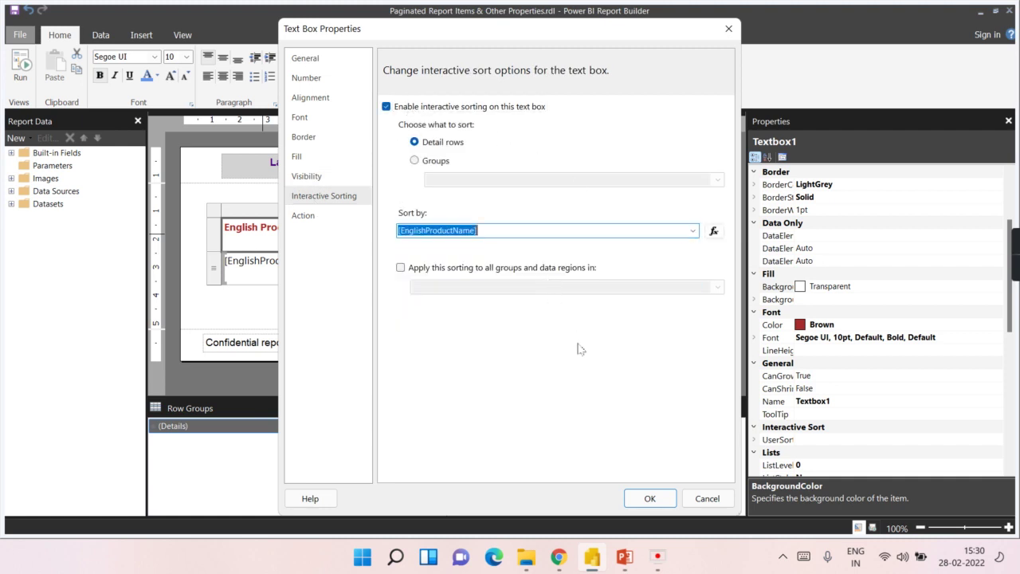
{"action": "left_click", "coordinate": [648, 498]}
{"action": "left_click", "coordinate": [22, 68]}
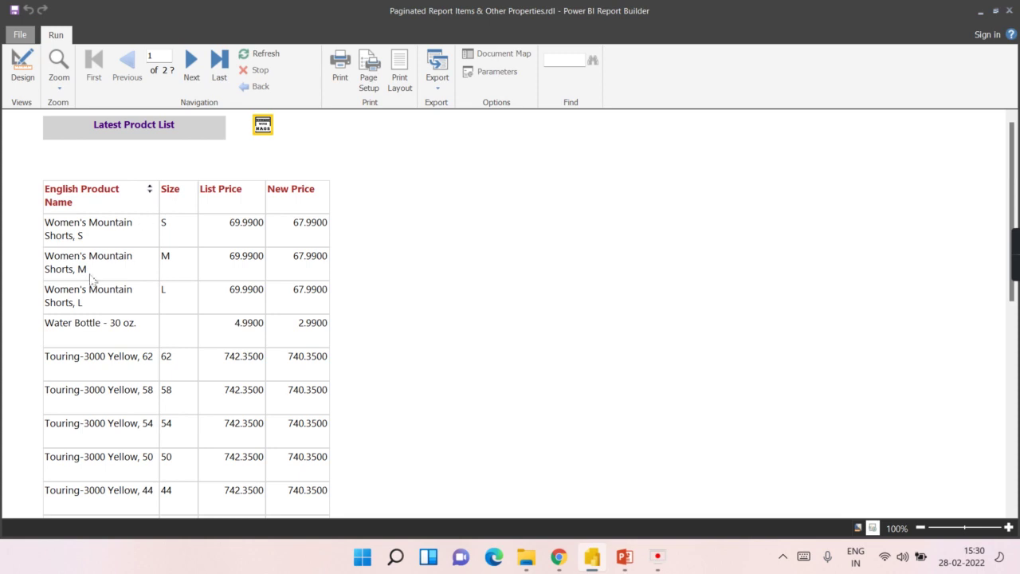
Sort the preview ascending then descending by English Product Name, then return to Design
{"action": "left_click", "coordinate": [150, 190]}
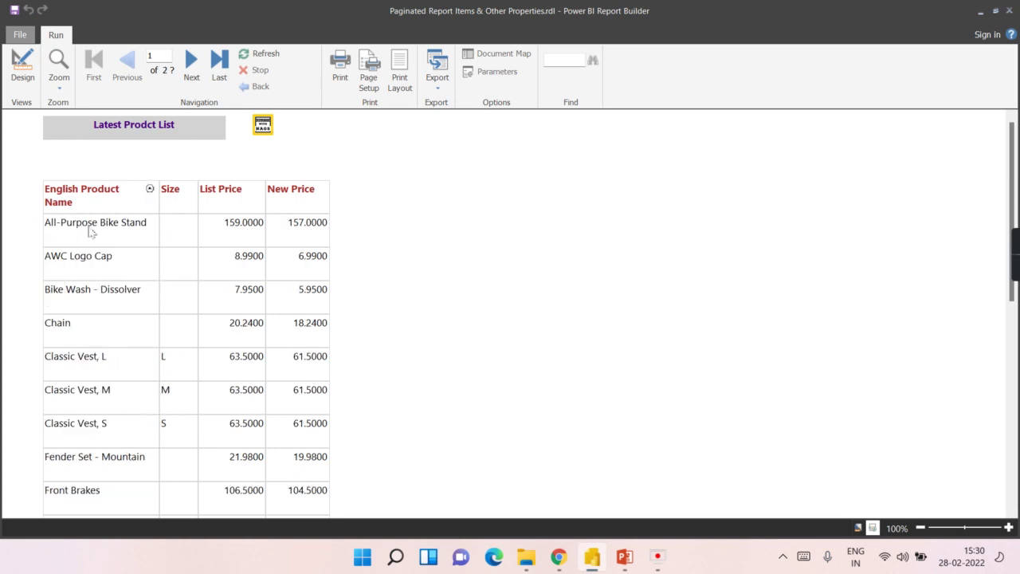
{"action": "left_click", "coordinate": [151, 191]}
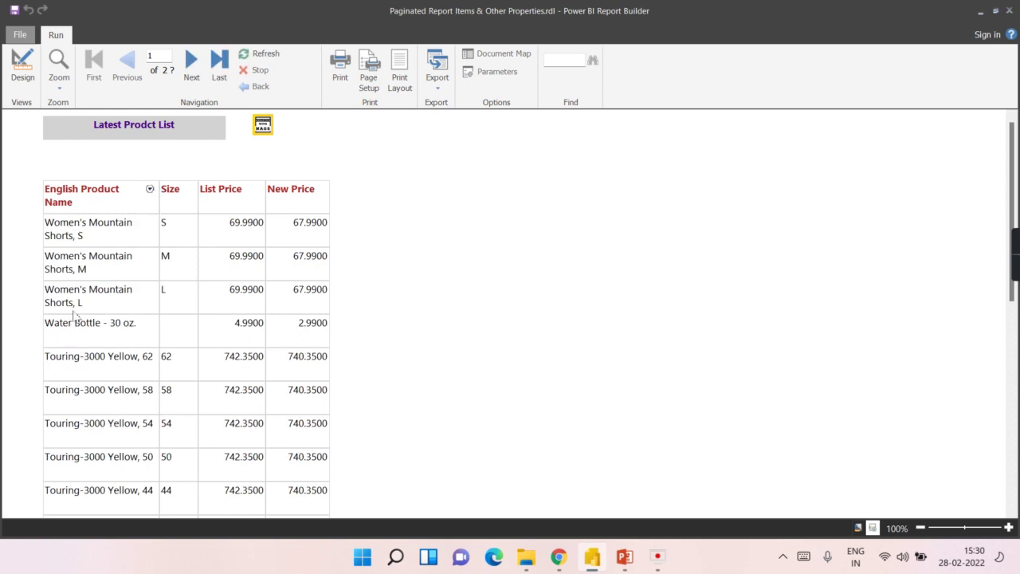
{"action": "left_click", "coordinate": [22, 66]}
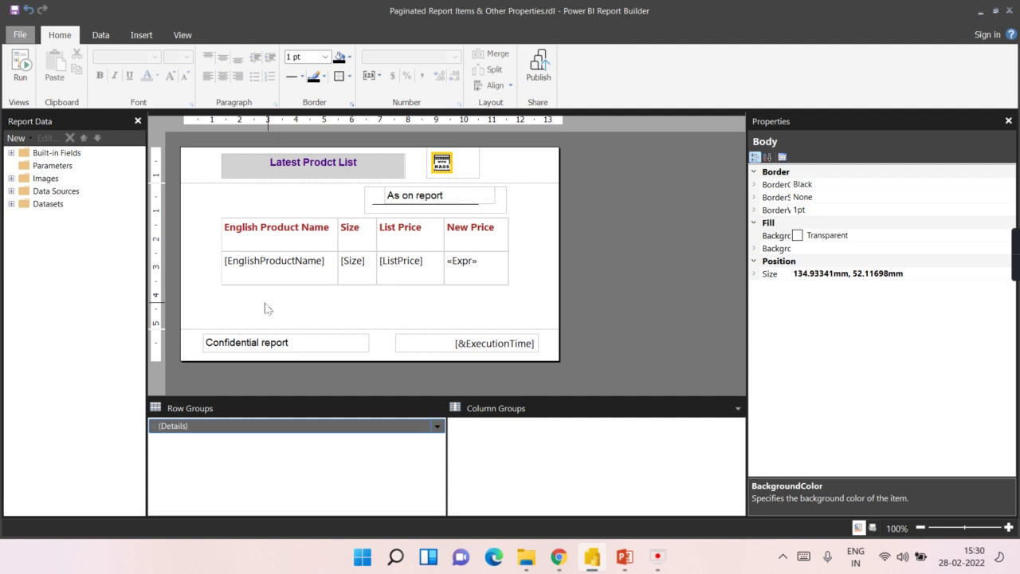
{"action": "left_click", "coordinate": [291, 229]}
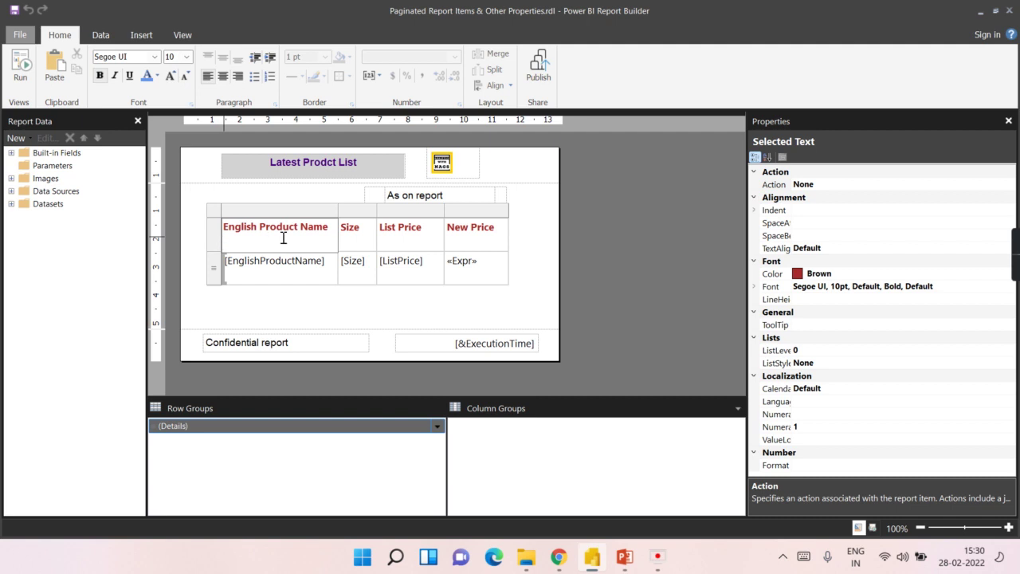
{"action": "left_click", "coordinate": [550, 279]}
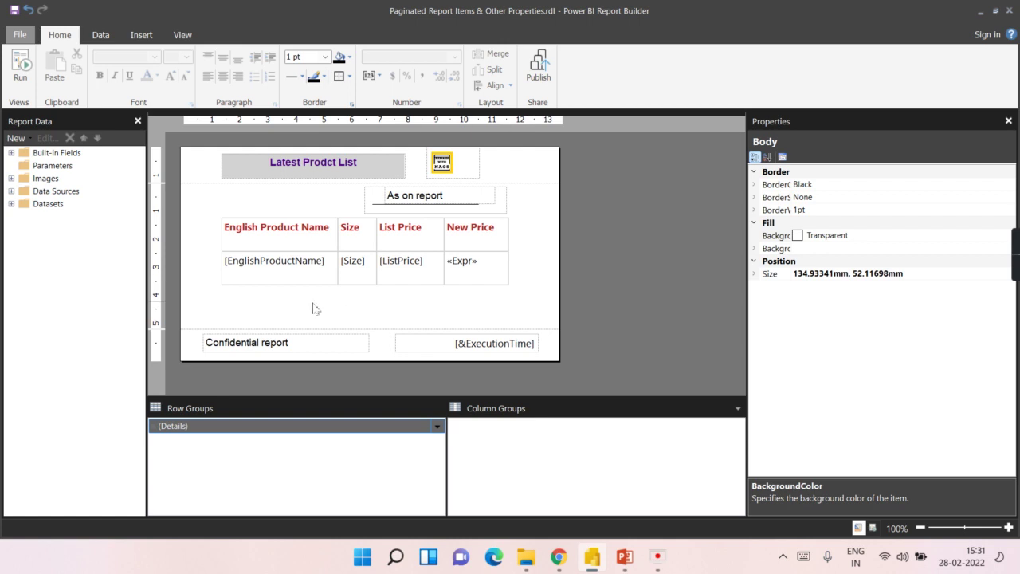
{"action": "left_click", "coordinate": [21, 73]}
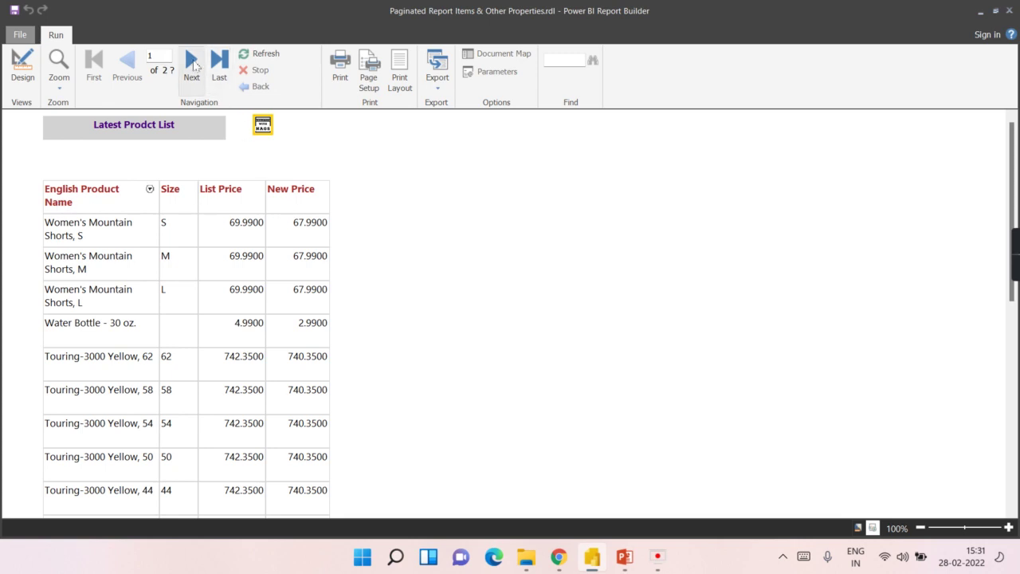
{"action": "left_click", "coordinate": [191, 64]}
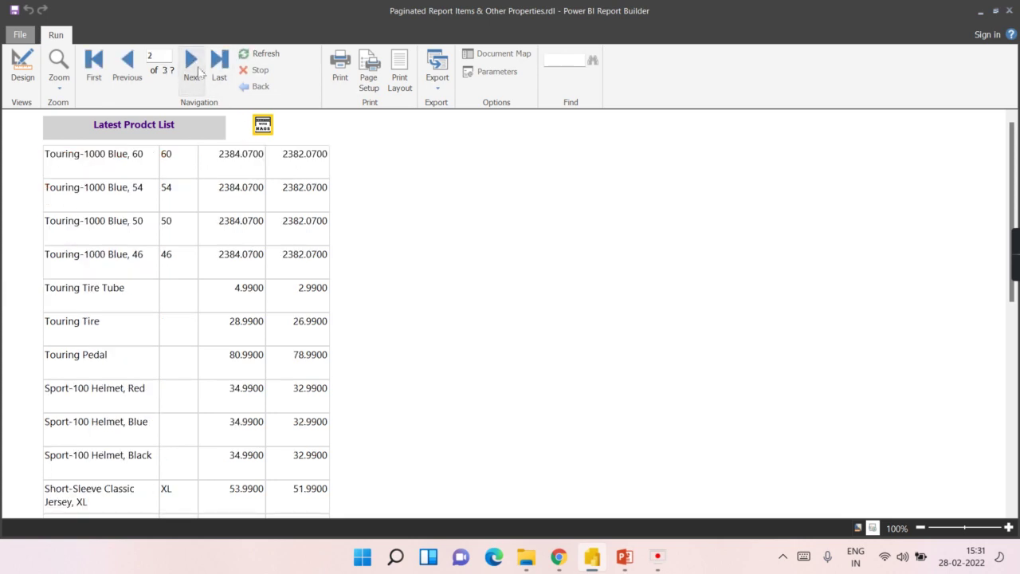
{"action": "left_click", "coordinate": [195, 65]}
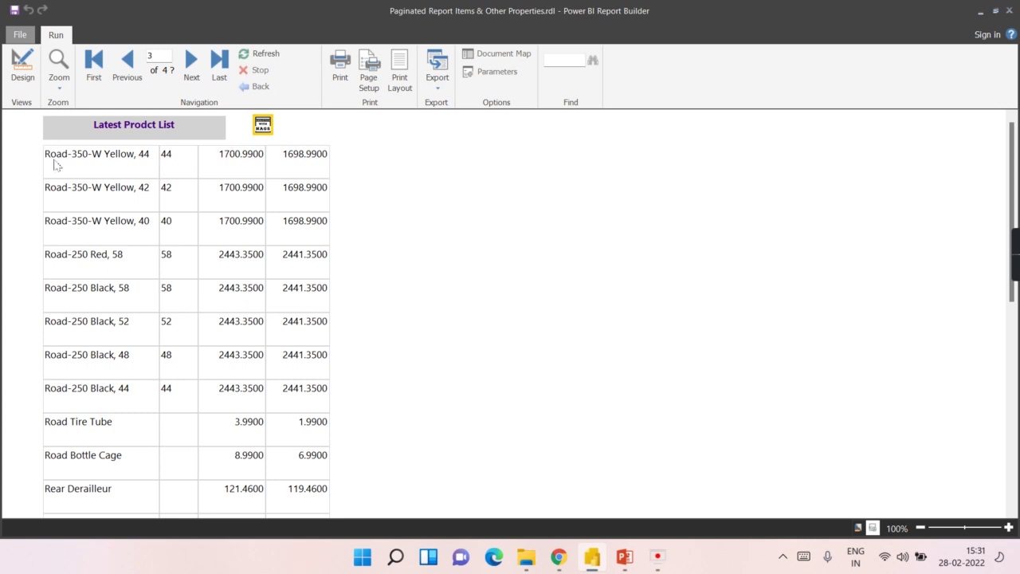
{"action": "left_click", "coordinate": [127, 72]}
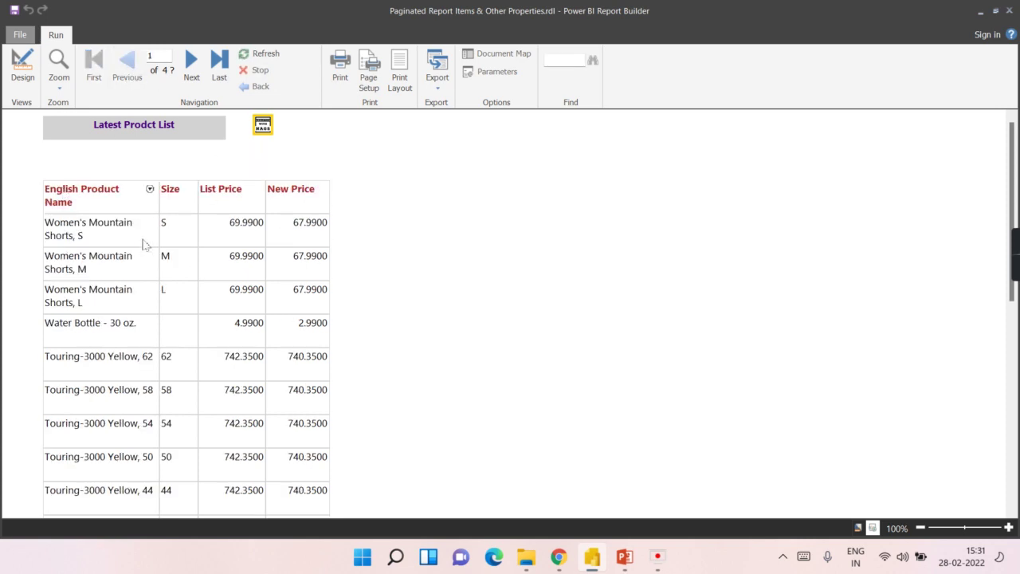
{"action": "left_click", "coordinate": [34, 90]}
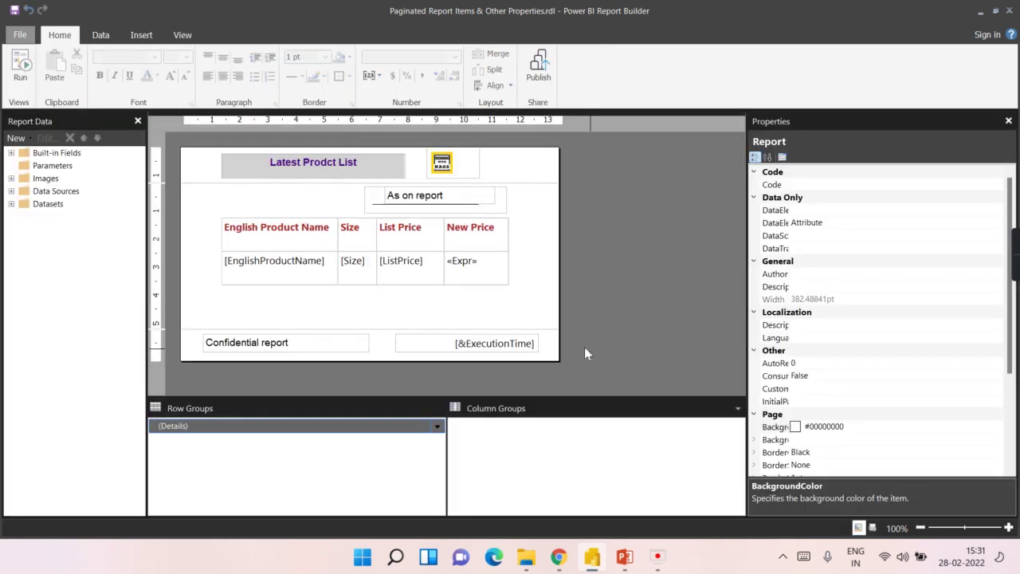
Select the product tablix and choose Advanced Mode from the Column Groups arrow
{"action": "left_click", "coordinate": [541, 296]}
{"action": "double_click", "coordinate": [329, 259]}
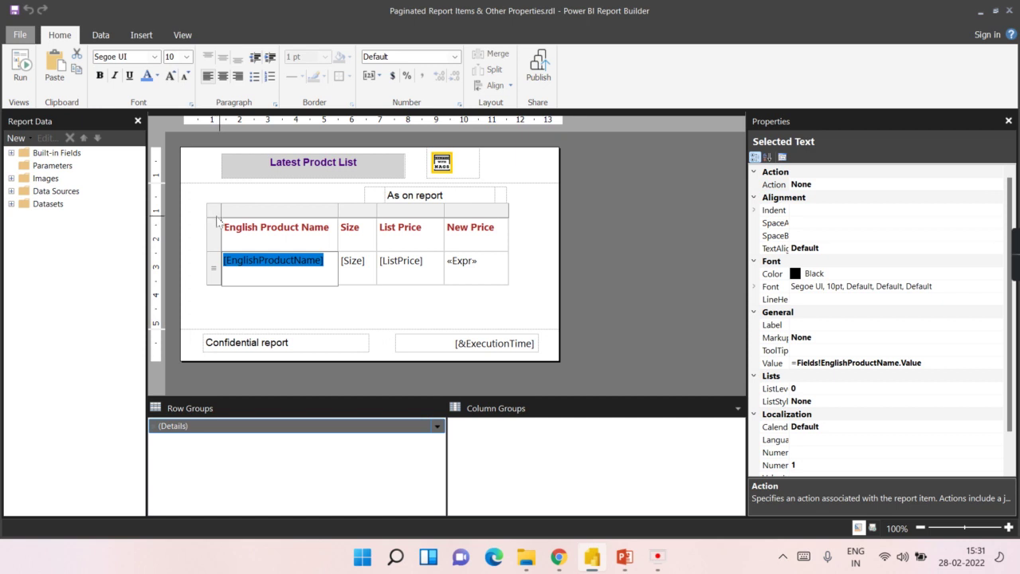
{"action": "left_click", "coordinate": [217, 221]}
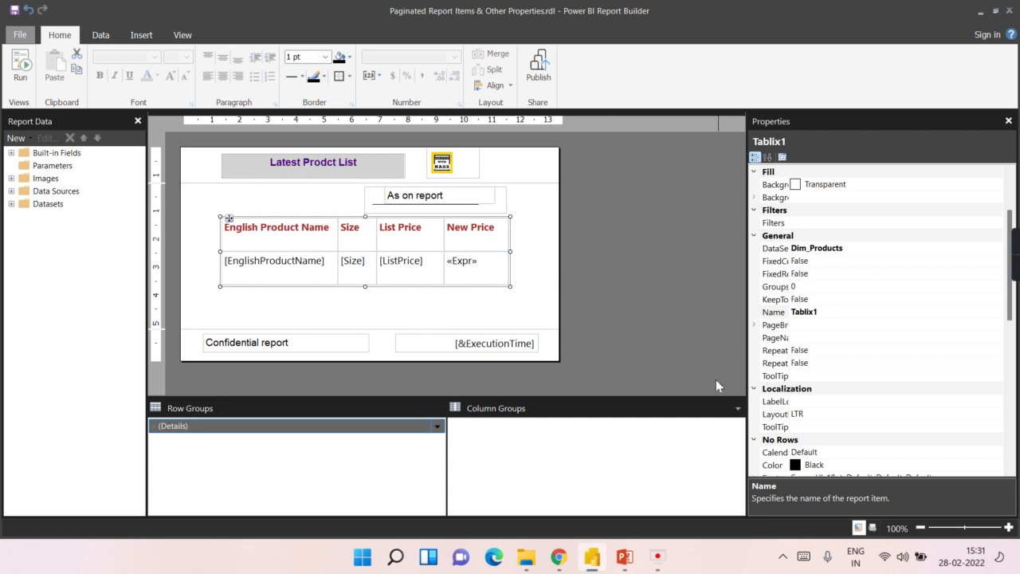
{"action": "left_click", "coordinate": [737, 409]}
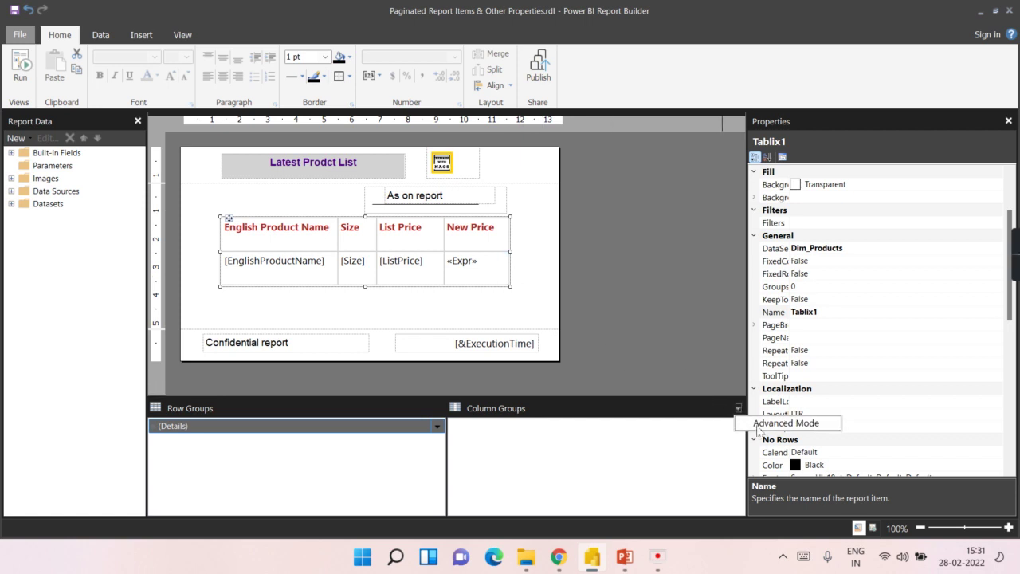
{"action": "left_click", "coordinate": [757, 427]}
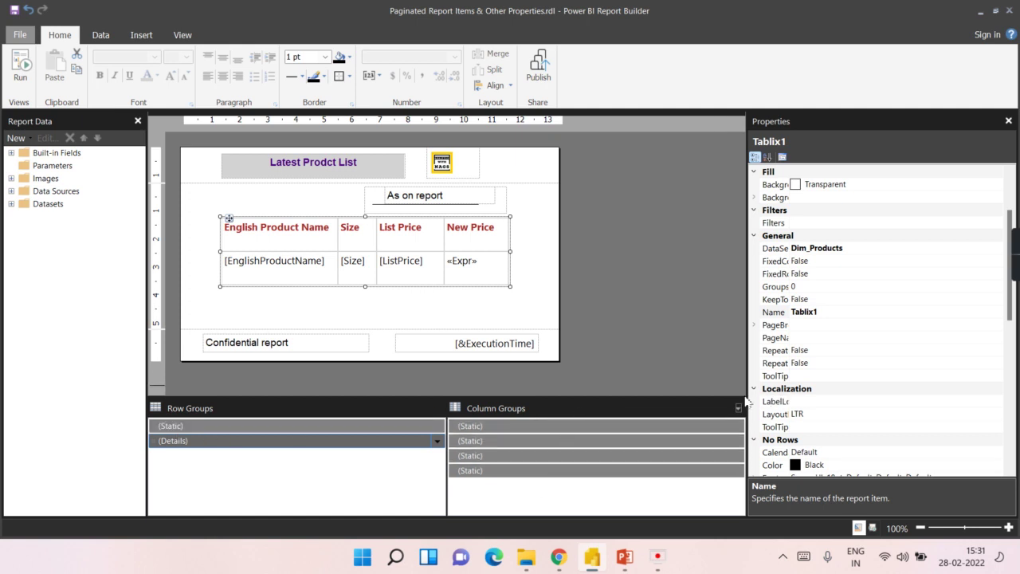
Set RepeatOnNewPage to True on the (Static) header row group, then run the report preview
{"action": "left_click", "coordinate": [198, 430]}
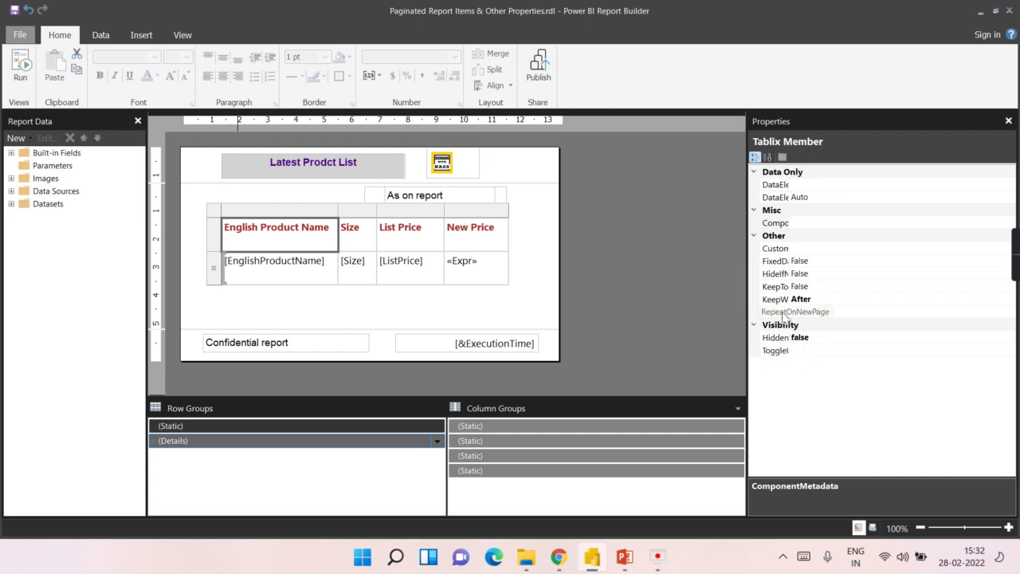
{"action": "left_click", "coordinate": [815, 314]}
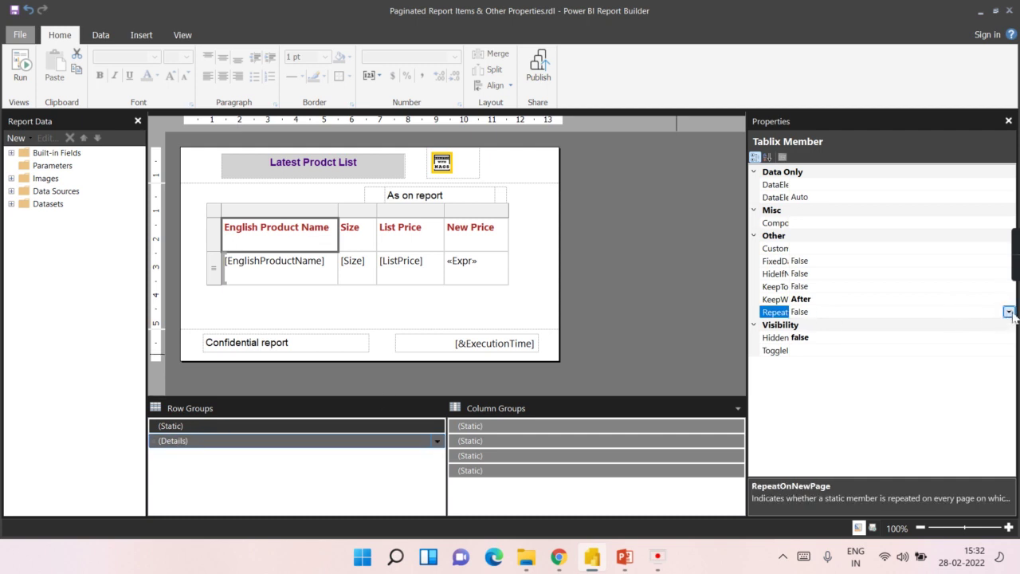
{"action": "left_click", "coordinate": [1010, 312]}
{"action": "left_click", "coordinate": [802, 325]}
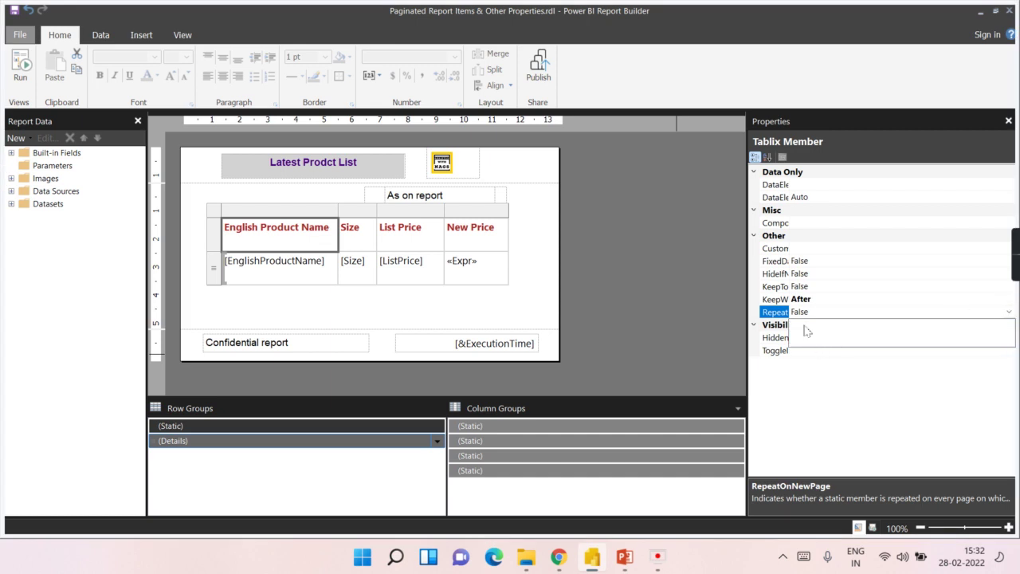
{"action": "left_click", "coordinate": [687, 323]}
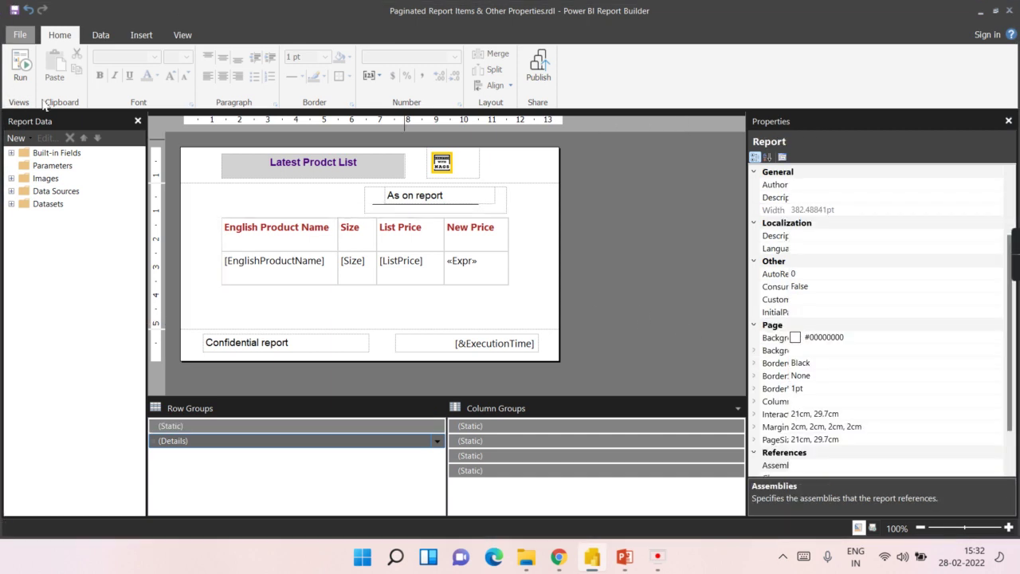
{"action": "left_click", "coordinate": [20, 67]}
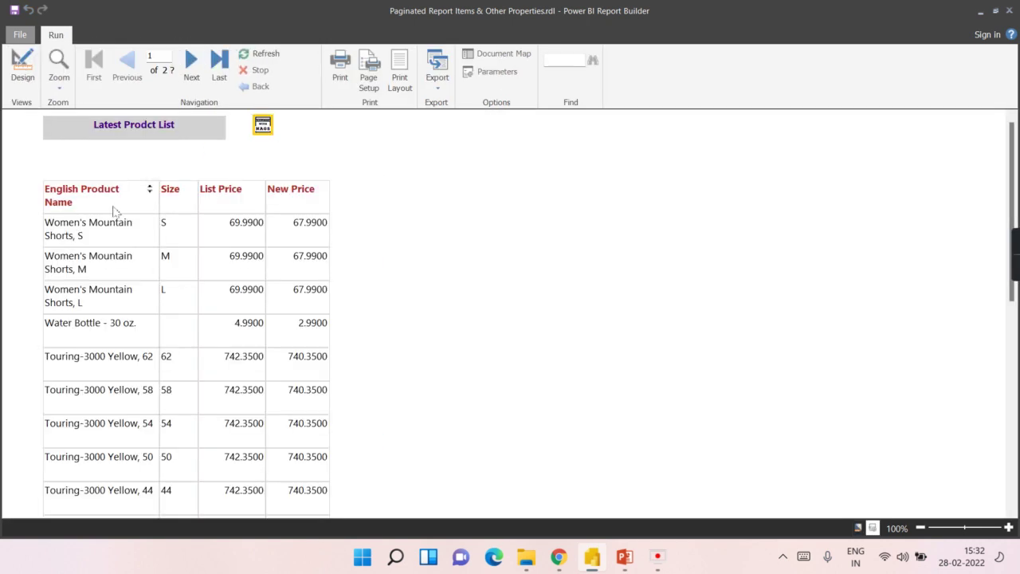
{"action": "left_click", "coordinate": [191, 64]}
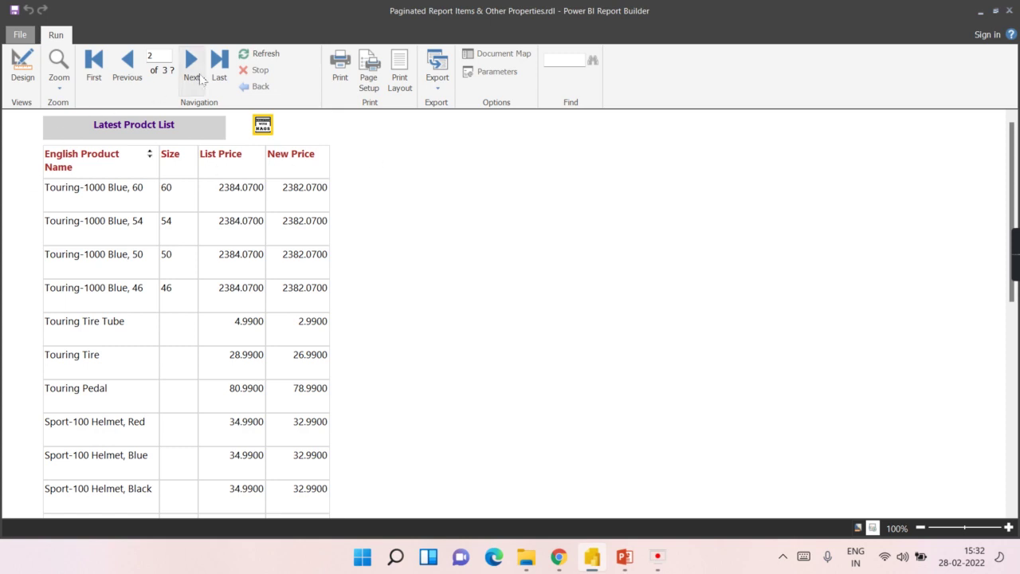
{"action": "left_click", "coordinate": [195, 75]}
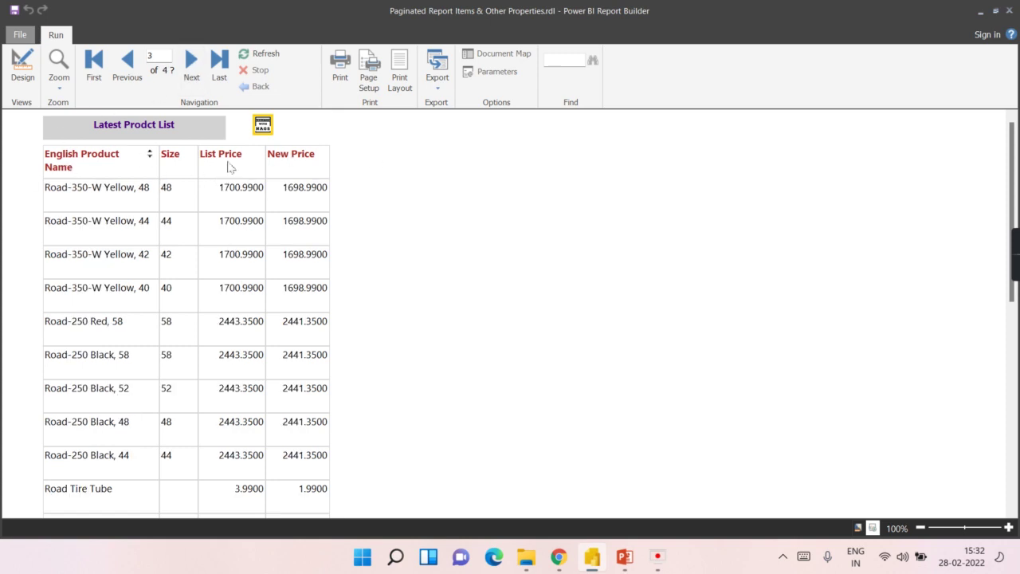
{"action": "left_click", "coordinate": [200, 68]}
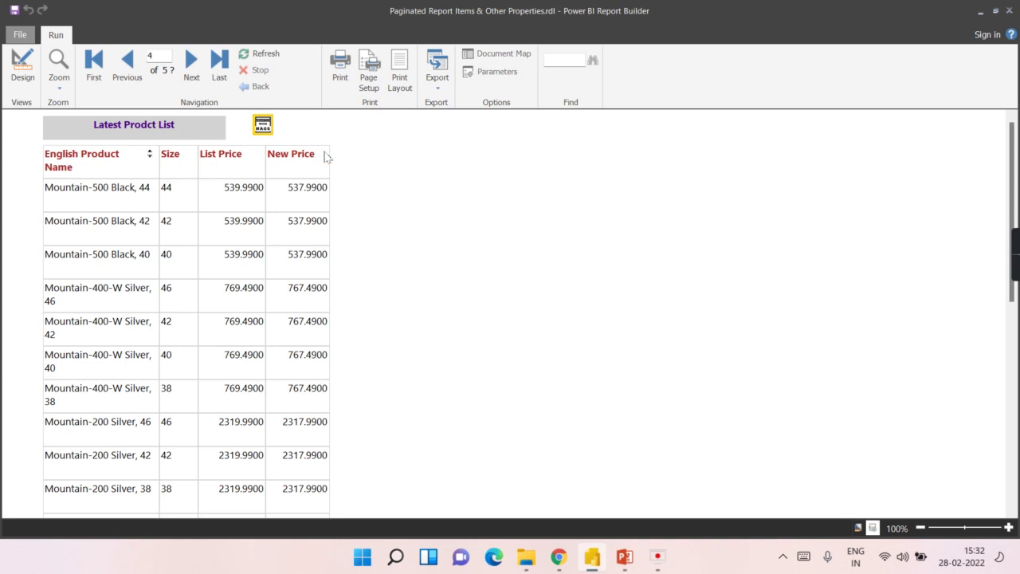
{"action": "left_click", "coordinate": [106, 64]}
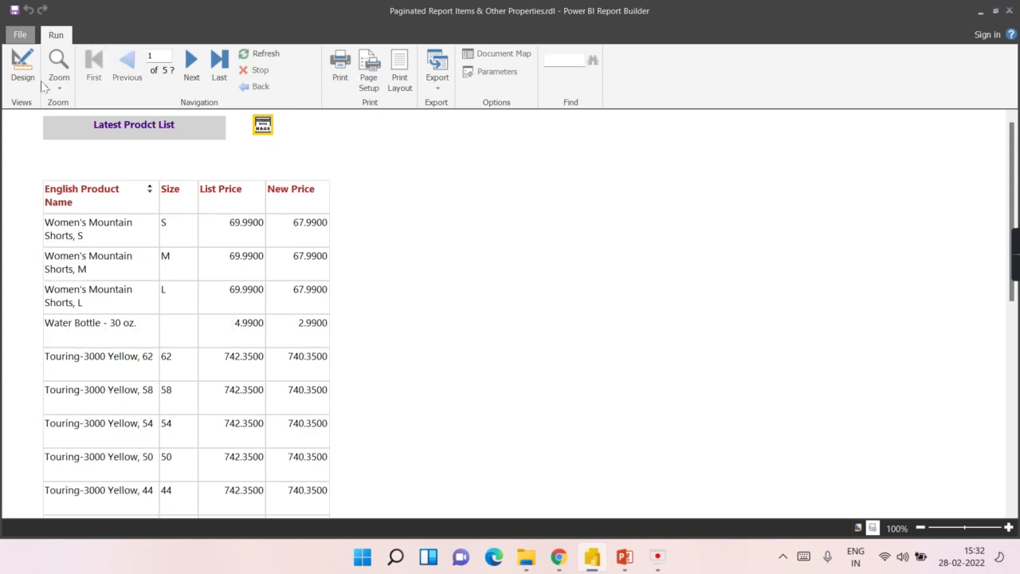
{"action": "left_click", "coordinate": [23, 67]}
{"action": "left_click", "coordinate": [537, 264]}
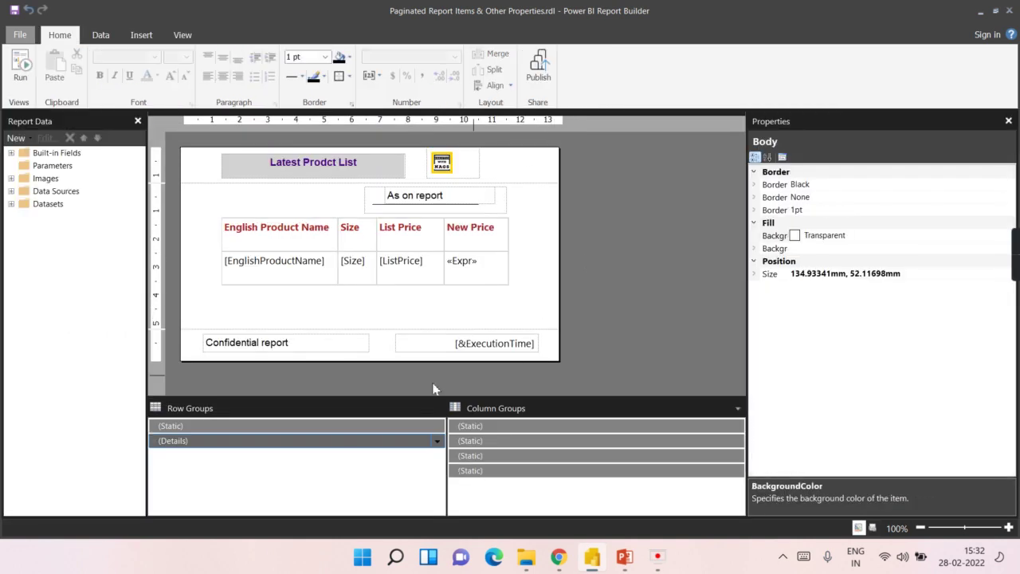